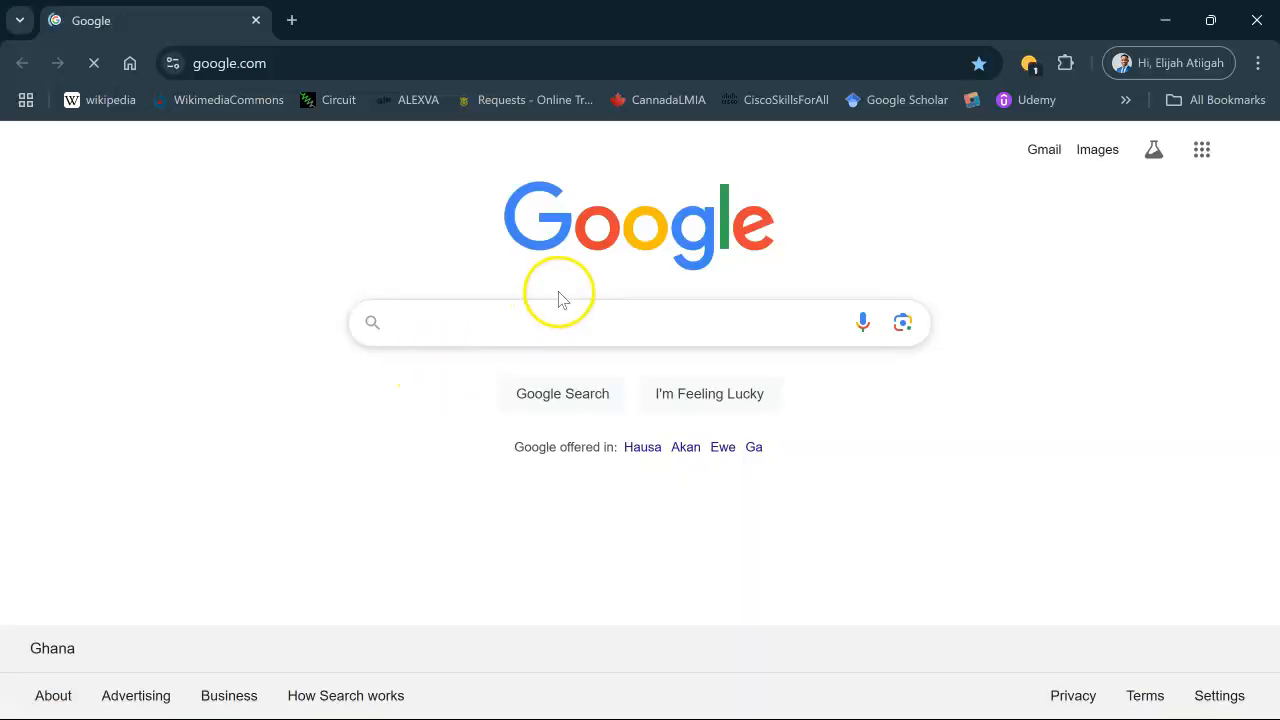
- Search Google for falstad and open the Falstad circuit simulator result
{"action": "left_click", "coordinate": [535, 329]}
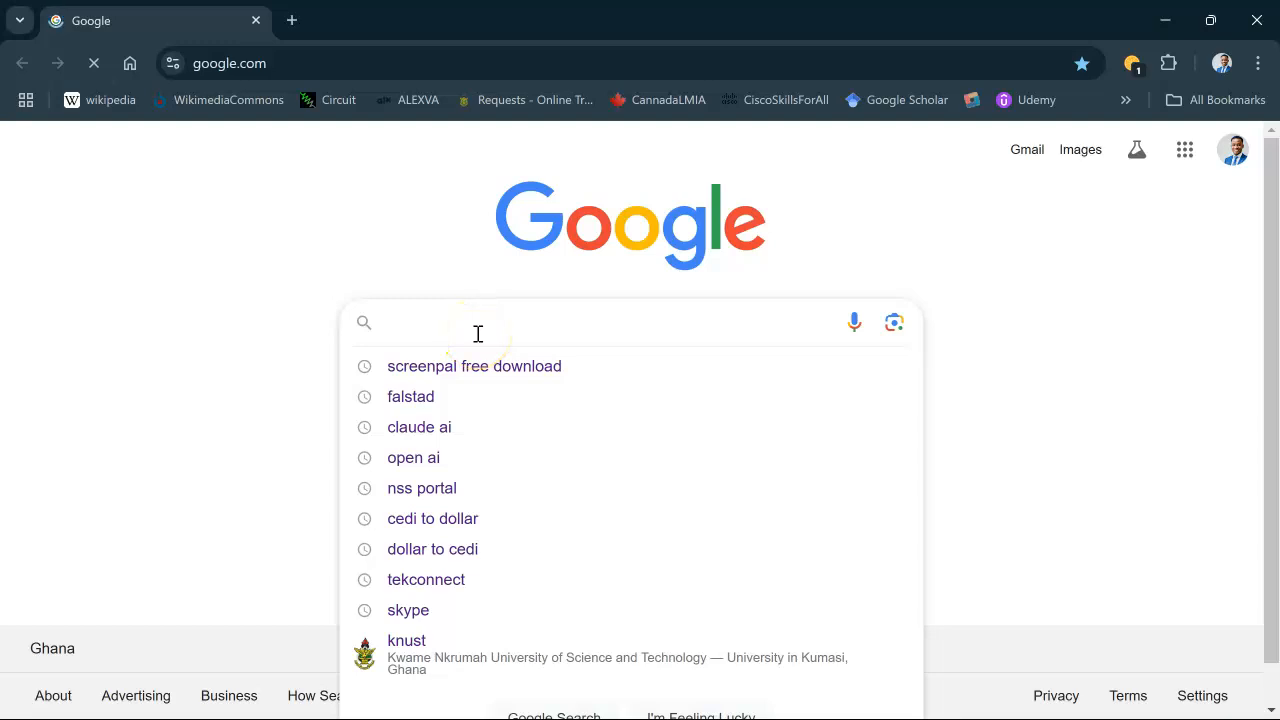
{"action": "type", "text": "falstad"}
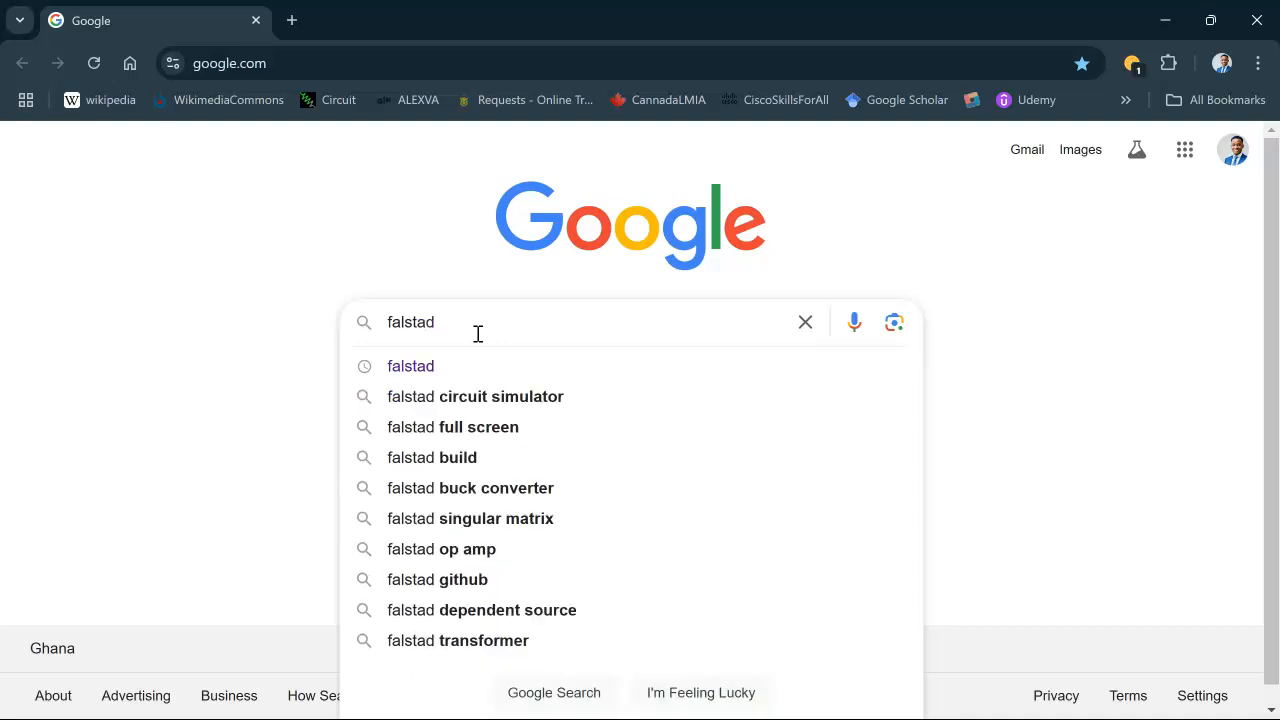
{"action": "key", "text": "Return"}
{"action": "left_click", "coordinate": [470, 343]}
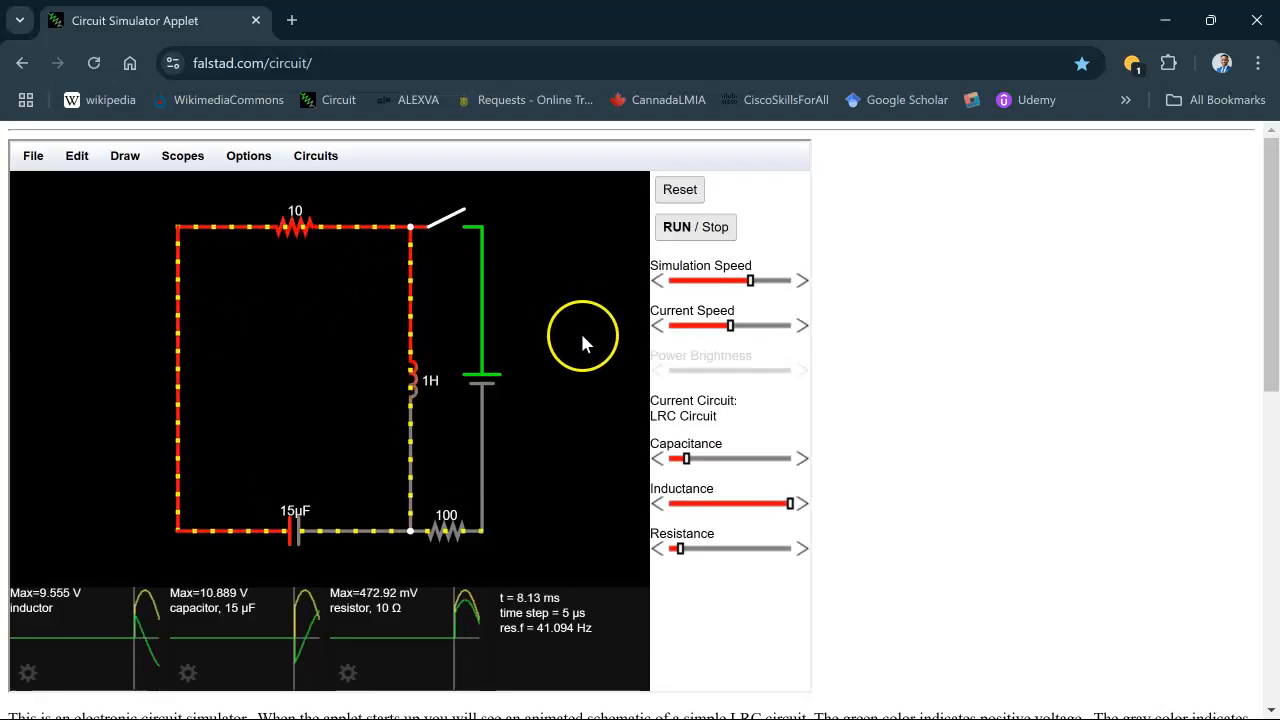
- Open the full screen version of the circuit simulator
{"action": "left_click", "coordinate": [249, 157]}
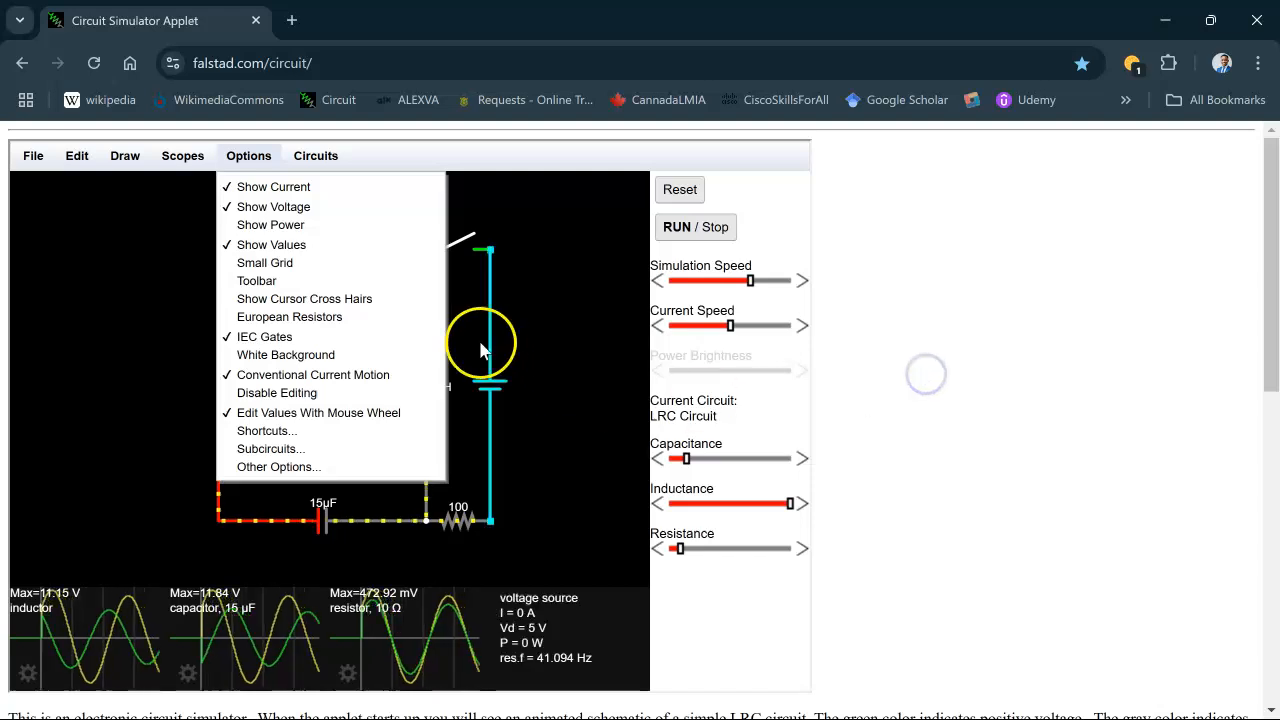
{"action": "left_click", "coordinate": [575, 340]}
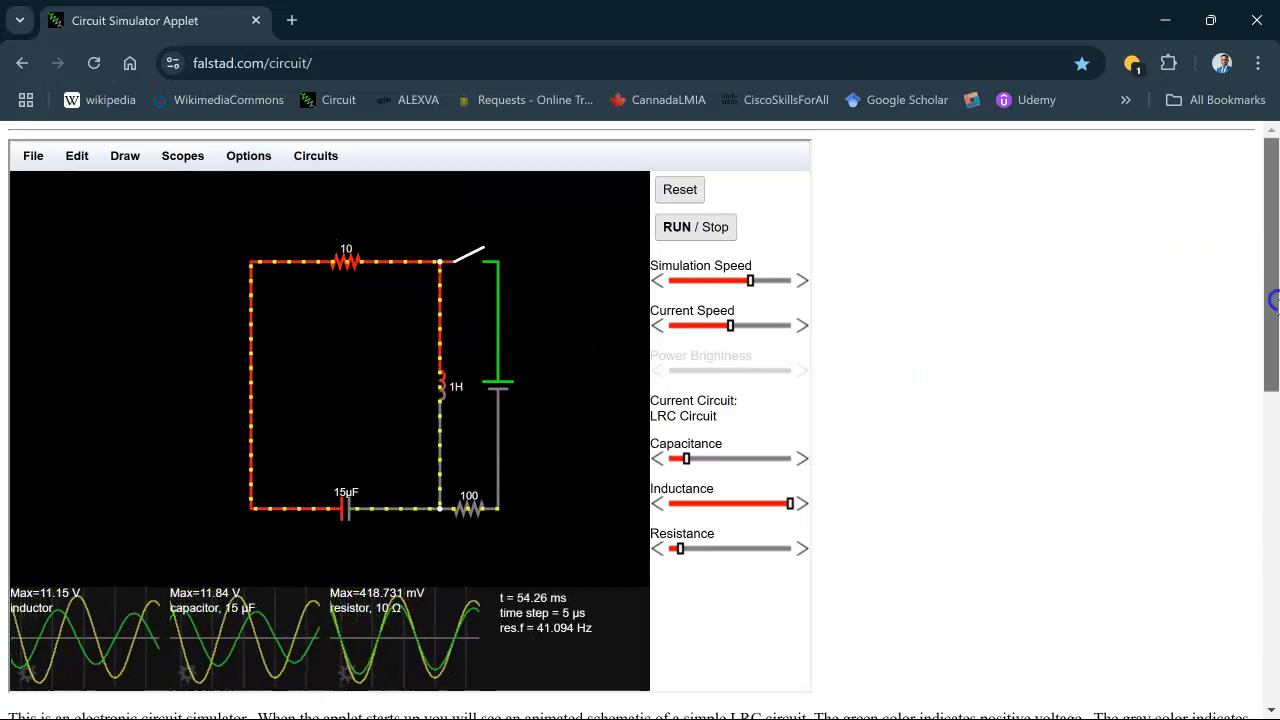
{"action": "scroll", "coordinate": [640, 420], "scroll_direction": "down", "scroll_amount": 3}
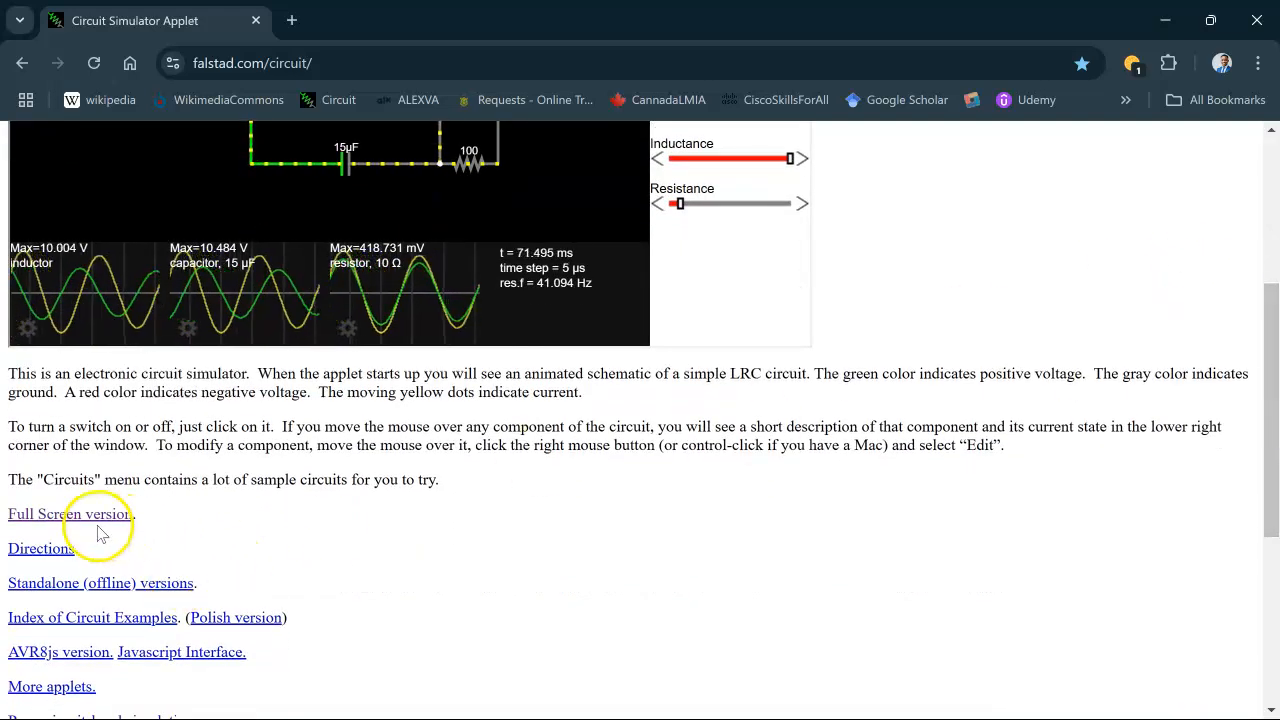
{"action": "left_click", "coordinate": [97, 522]}
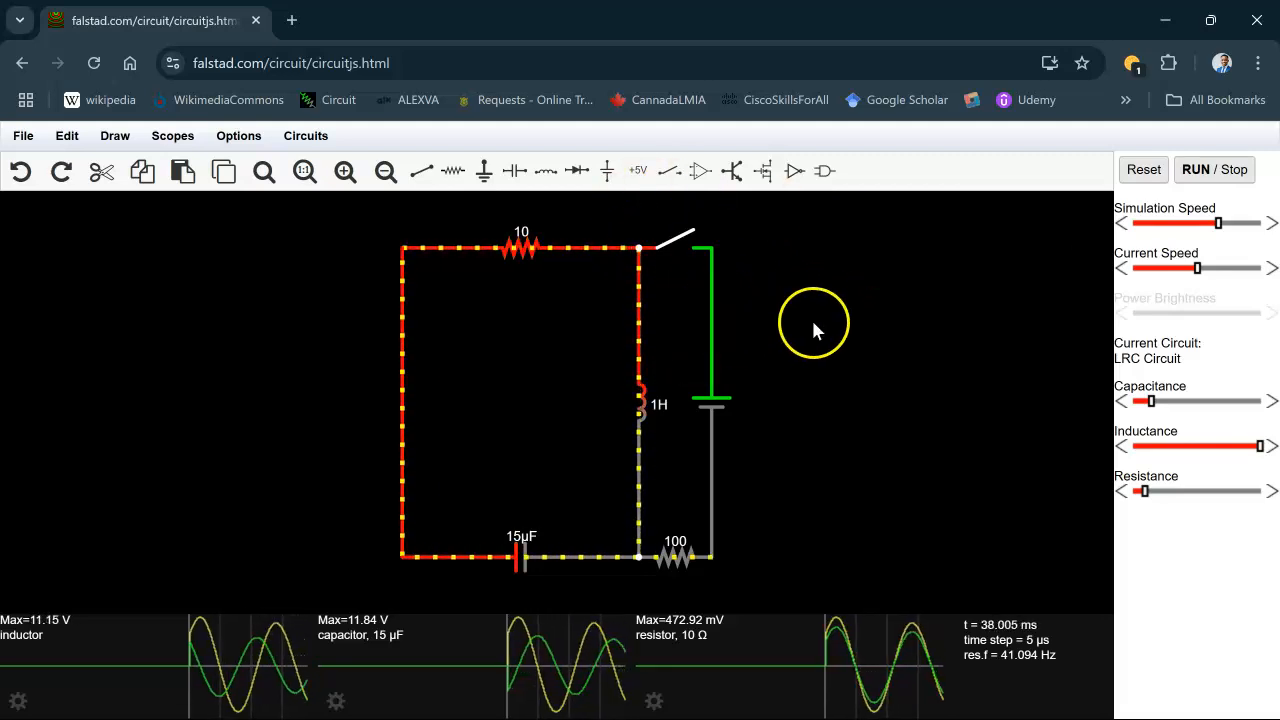
- Replace the sample LRC circuit with a blank circuit
{"action": "right_click", "coordinate": [902, 255]}
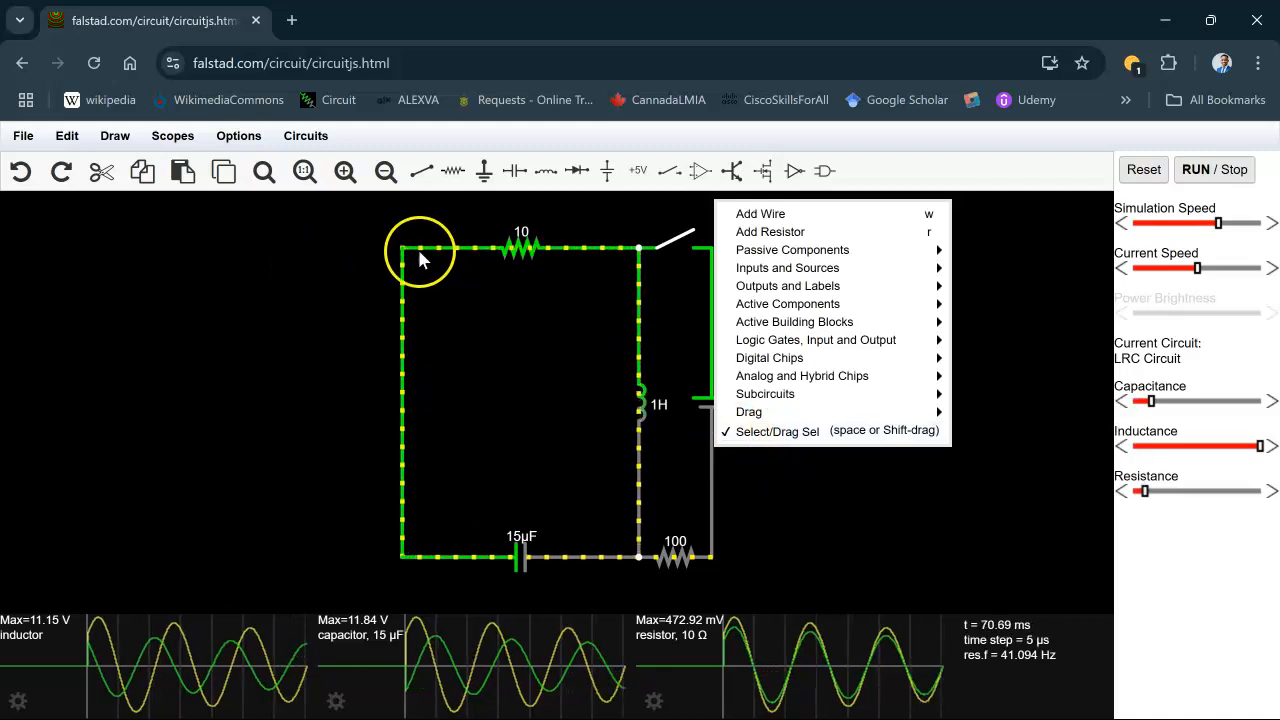
{"action": "left_click", "coordinate": [300, 300]}
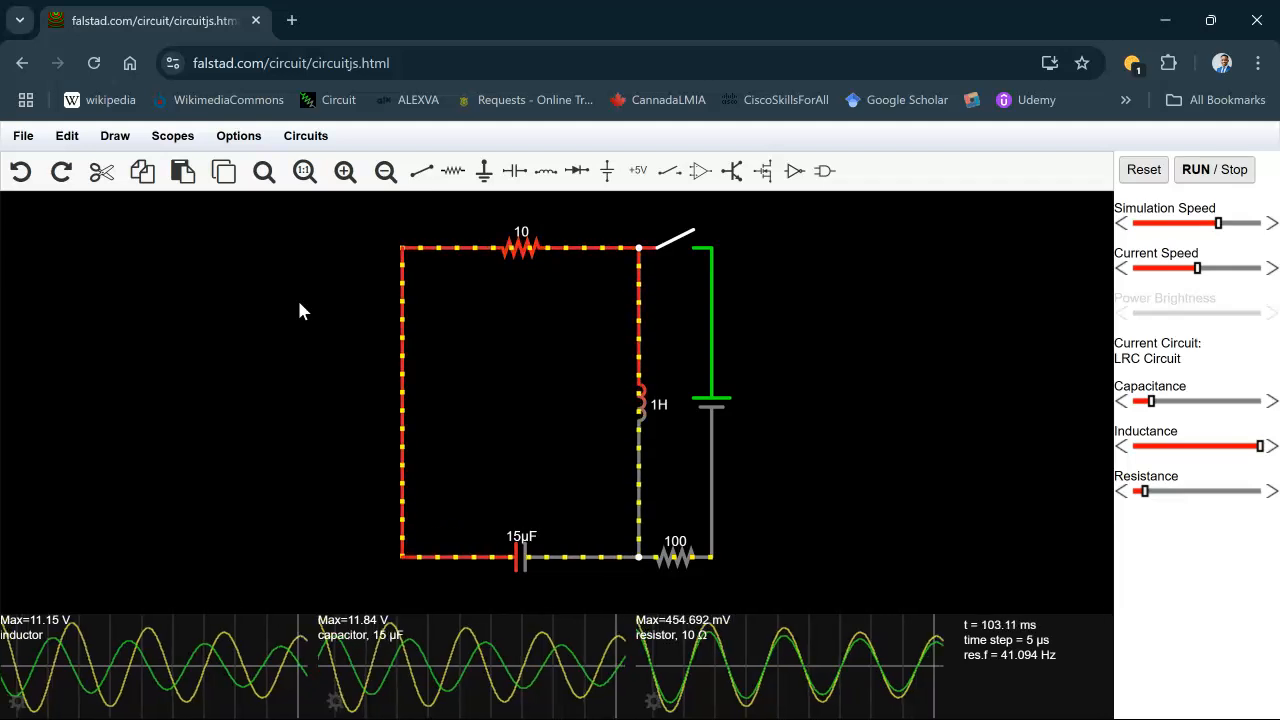
{"action": "right_click", "coordinate": [299, 310]}
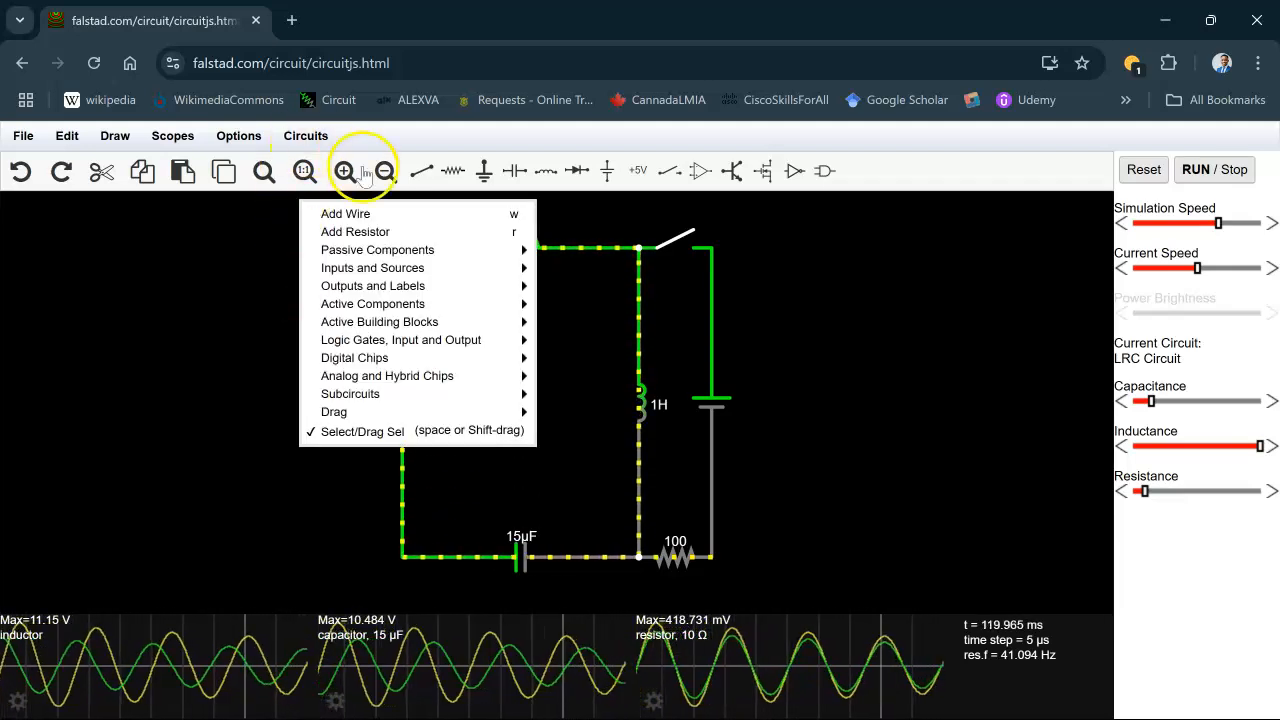
{"action": "left_click", "coordinate": [322, 140]}
{"action": "left_click", "coordinate": [238, 135]}
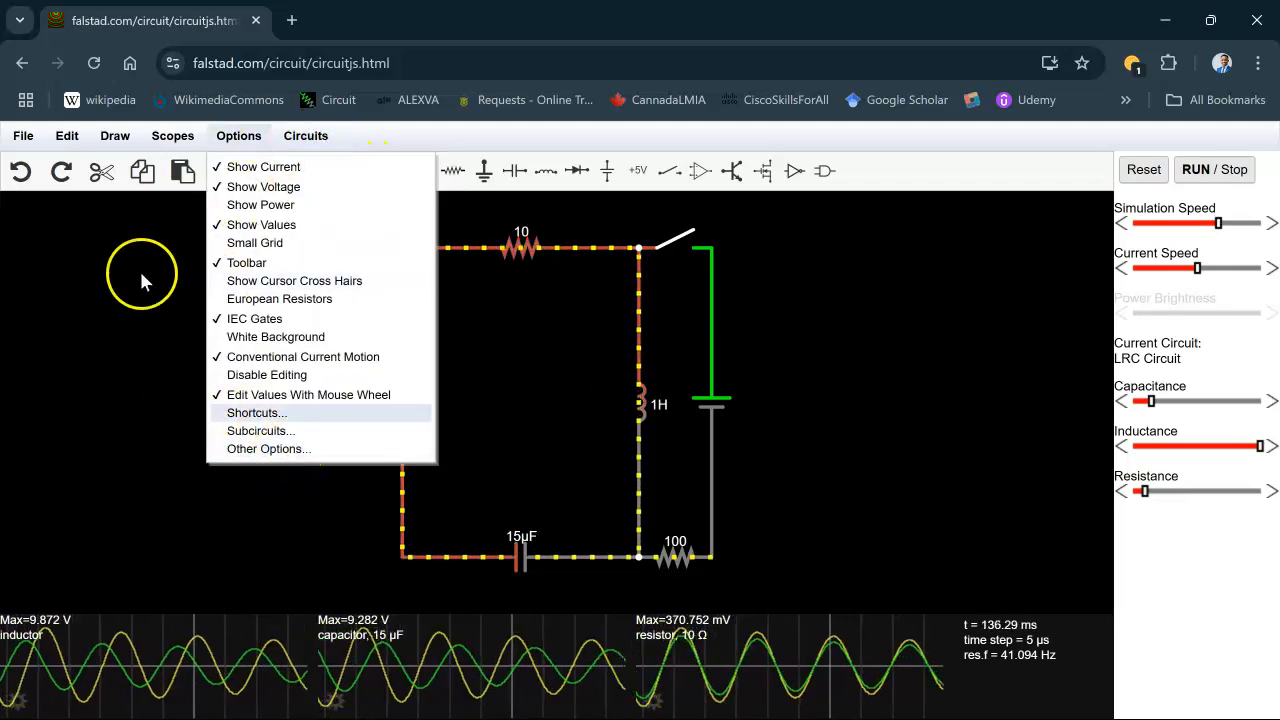
{"action": "left_click", "coordinate": [303, 136]}
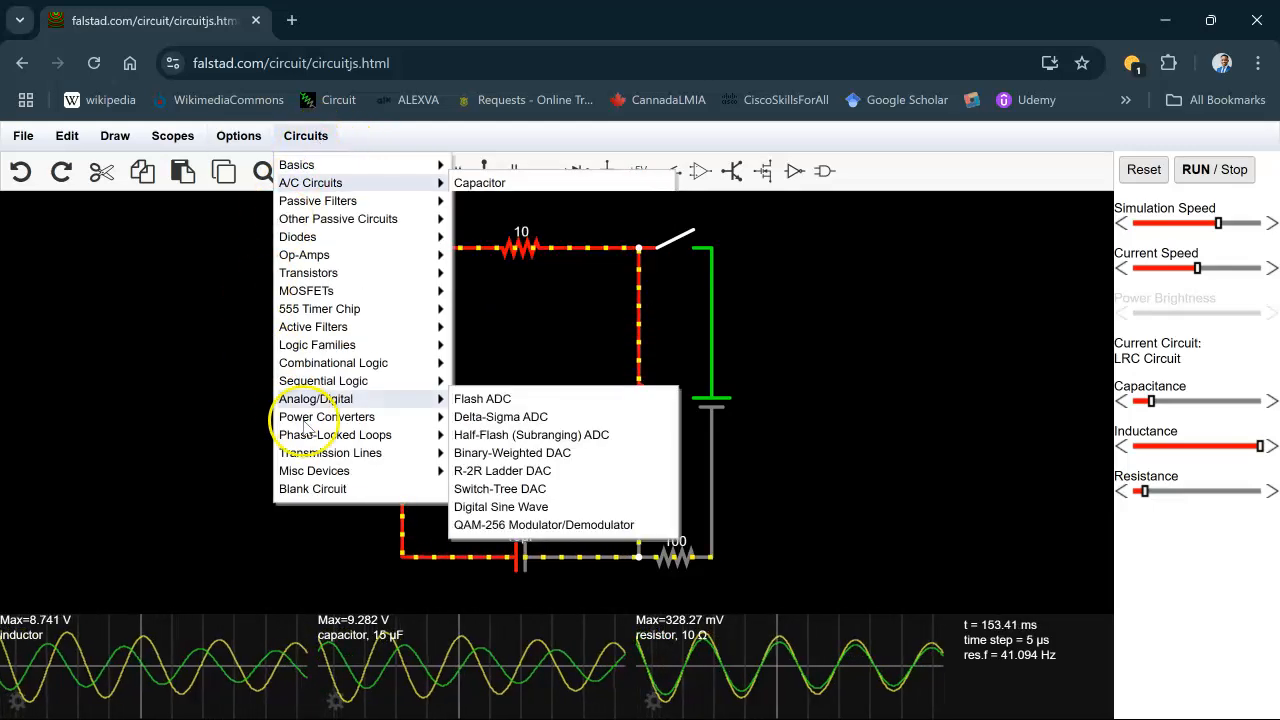
{"action": "left_click", "coordinate": [346, 492]}
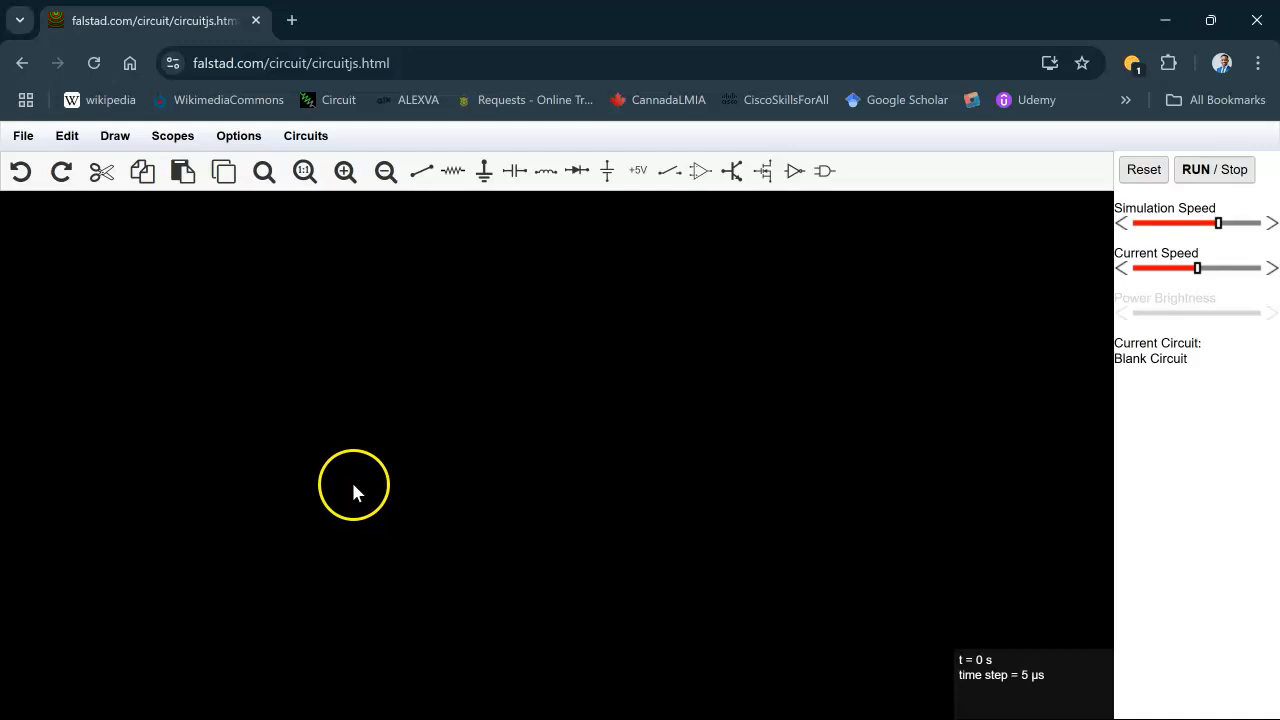
{"action": "left_click", "coordinate": [118, 137]}
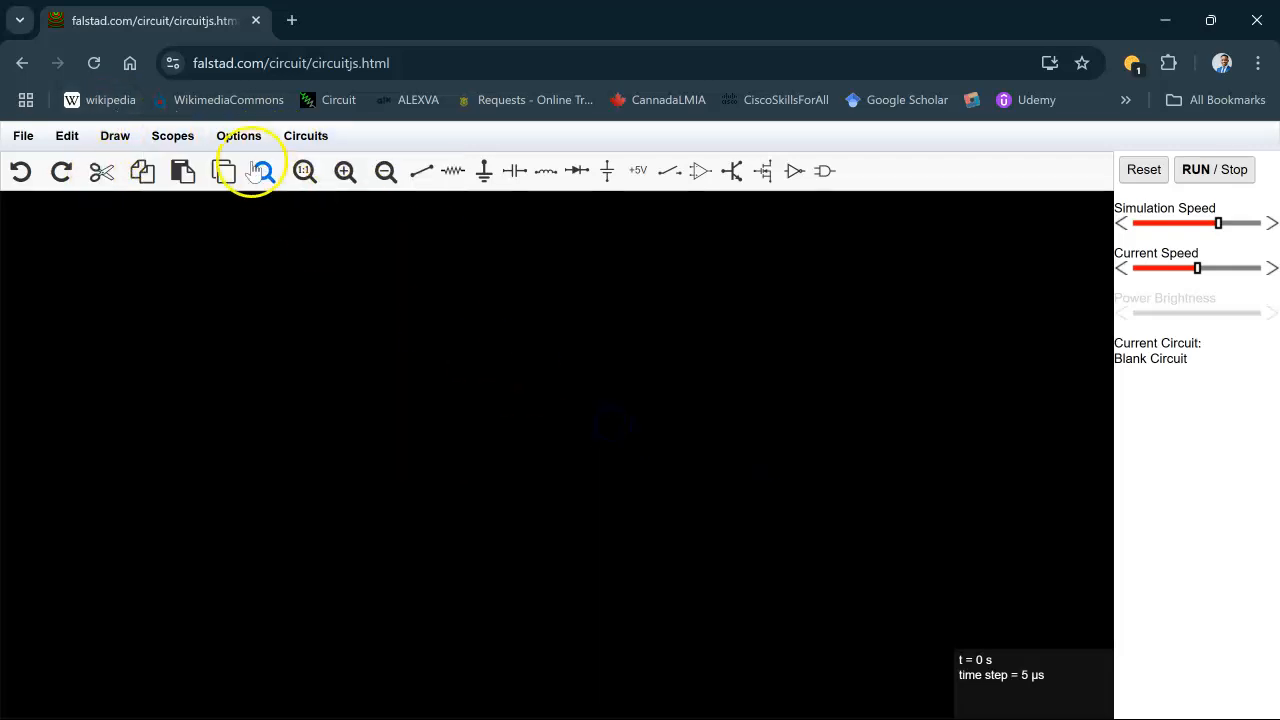
{"action": "left_click", "coordinate": [250, 138]}
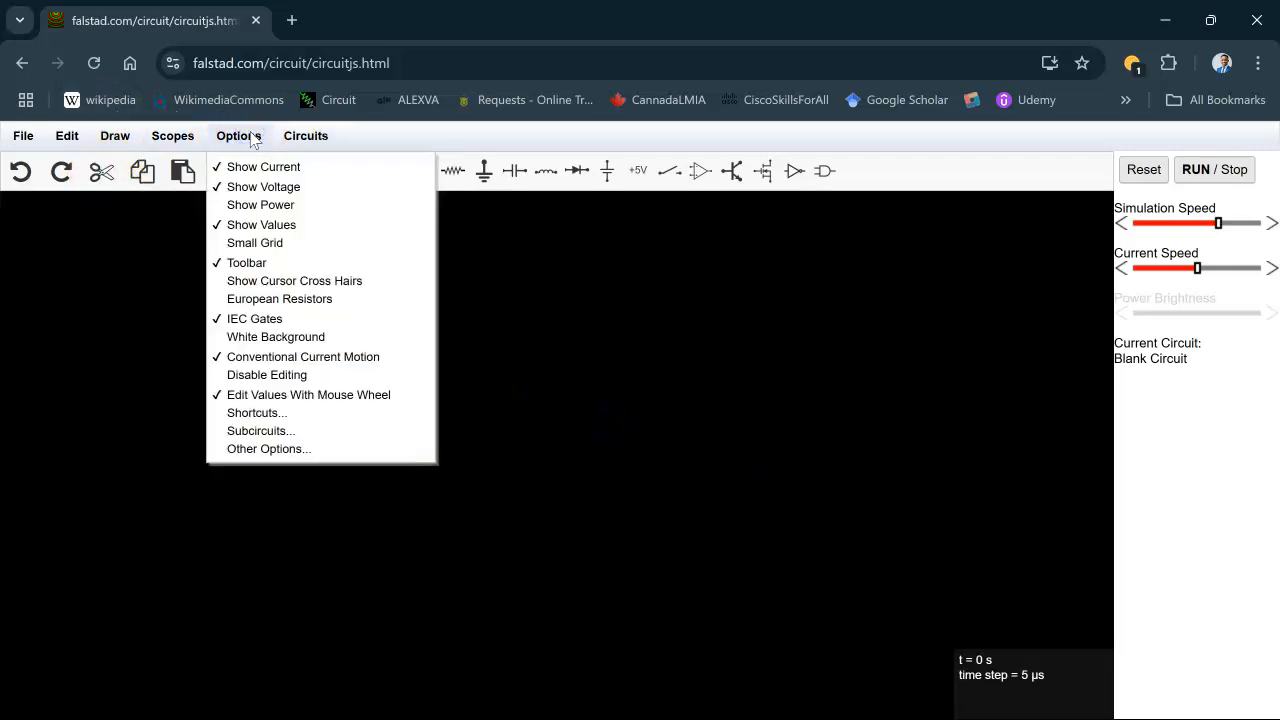
{"action": "left_click", "coordinate": [244, 263]}
{"action": "left_click", "coordinate": [228, 138]}
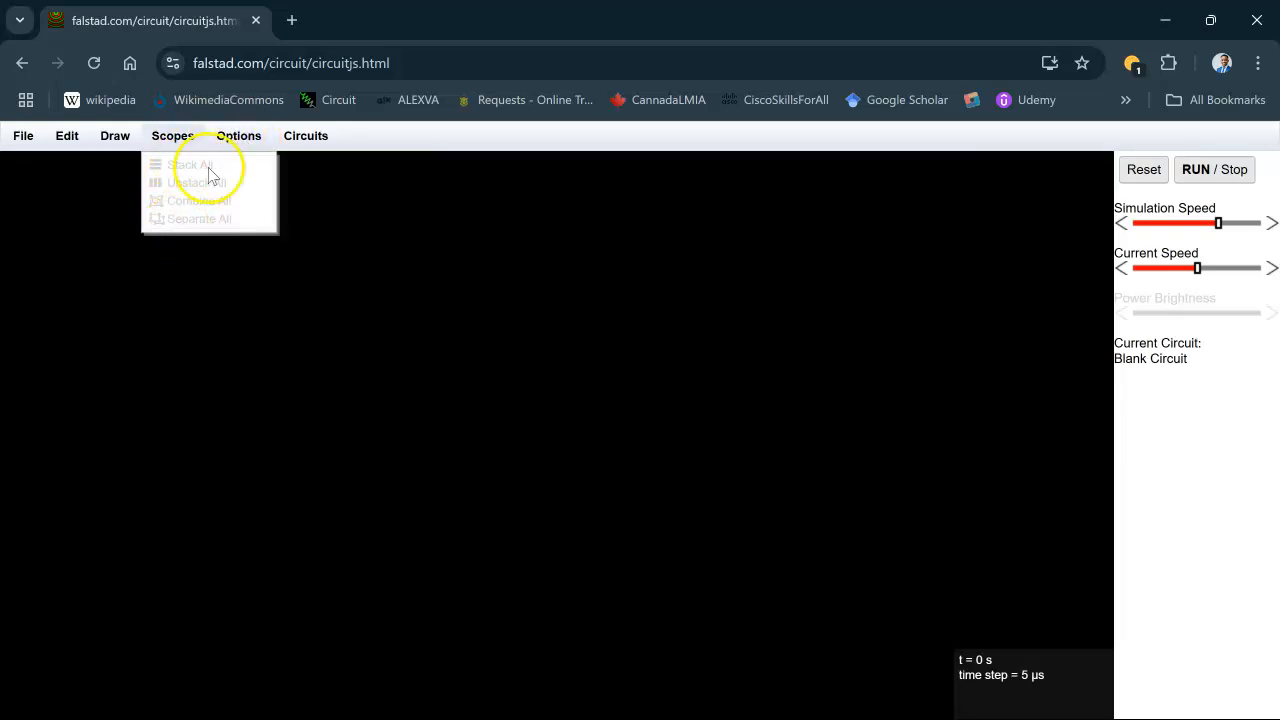
{"action": "left_click", "coordinate": [244, 261]}
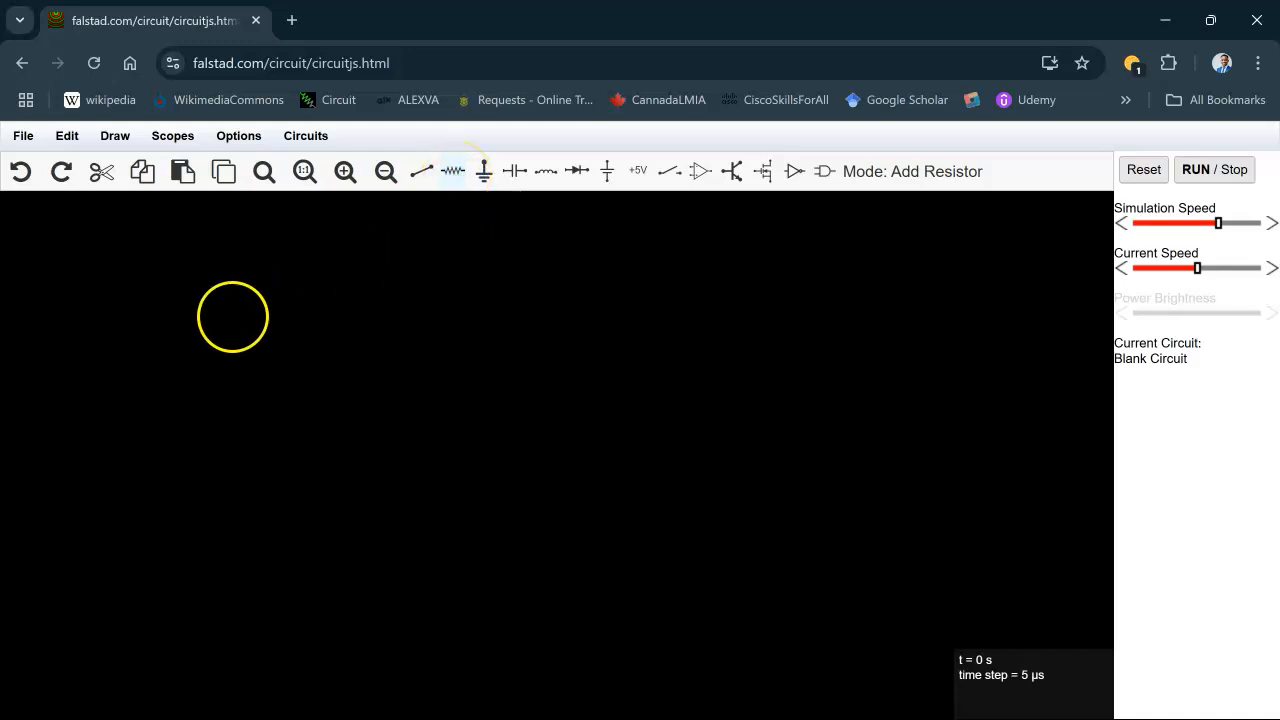
- Draw a ladder of 1k resistors: three in series along the top and two vertical branches at the junctions
{"action": "left_click_drag", "start_coordinate": [186, 334], "coordinate": [336, 336]}
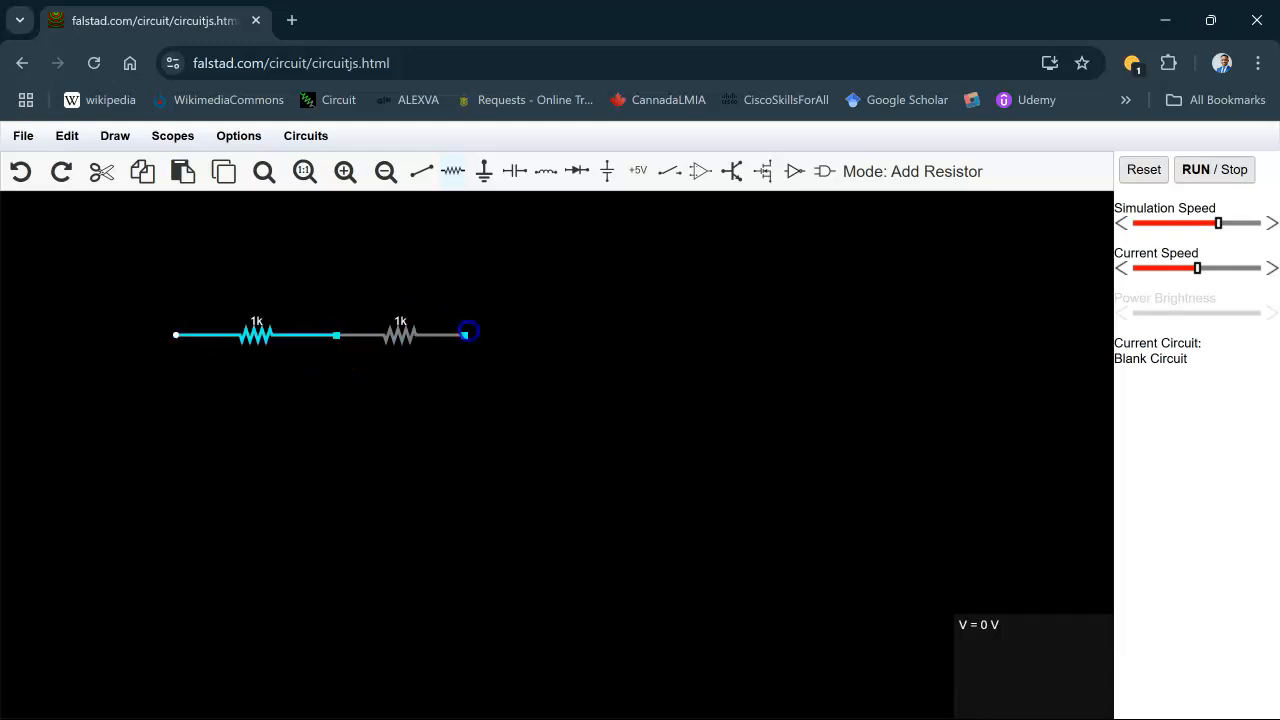
{"action": "left_click_drag", "start_coordinate": [487, 331], "coordinate": [486, 332]}
{"action": "left_click_drag", "start_coordinate": [337, 478], "coordinate": [337, 478]}
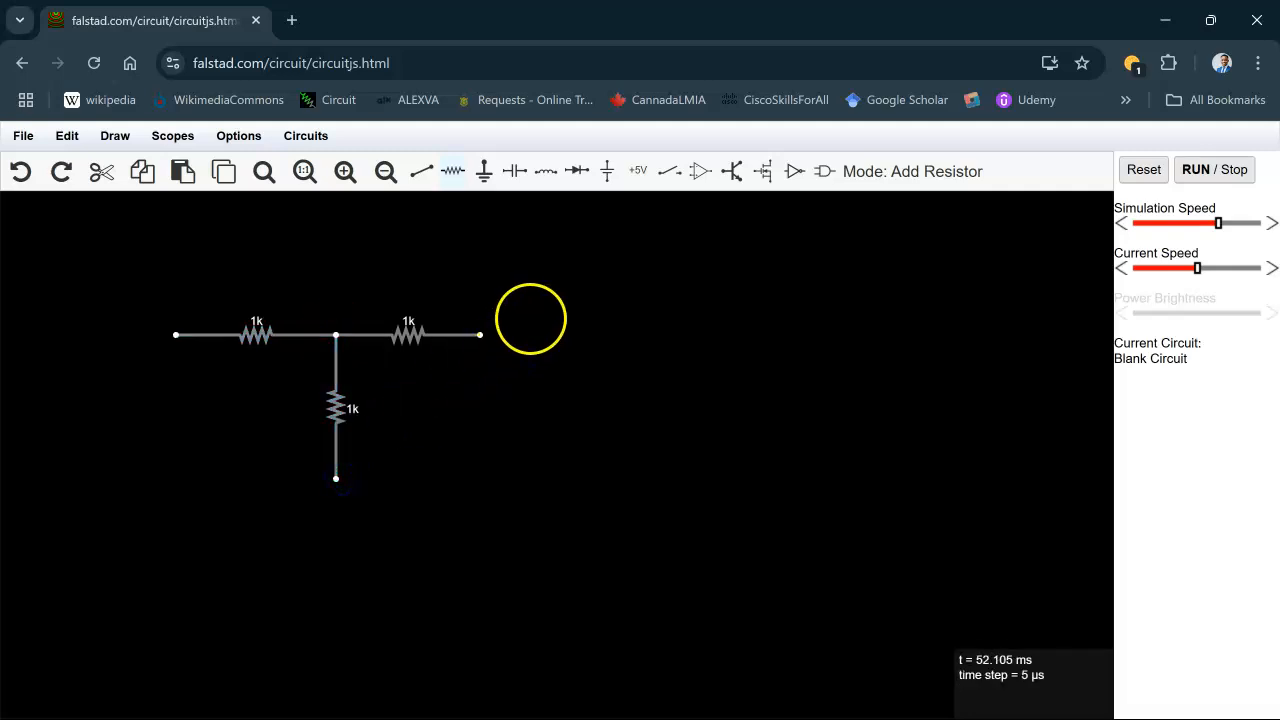
{"action": "mouse_move", "coordinate": [462, 467]}
{"action": "left_mouse_down"}
{"action": "mouse_move", "coordinate": [480, 493]}
{"action": "mouse_move", "coordinate": [480, 481]}
{"action": "left_mouse_up"}
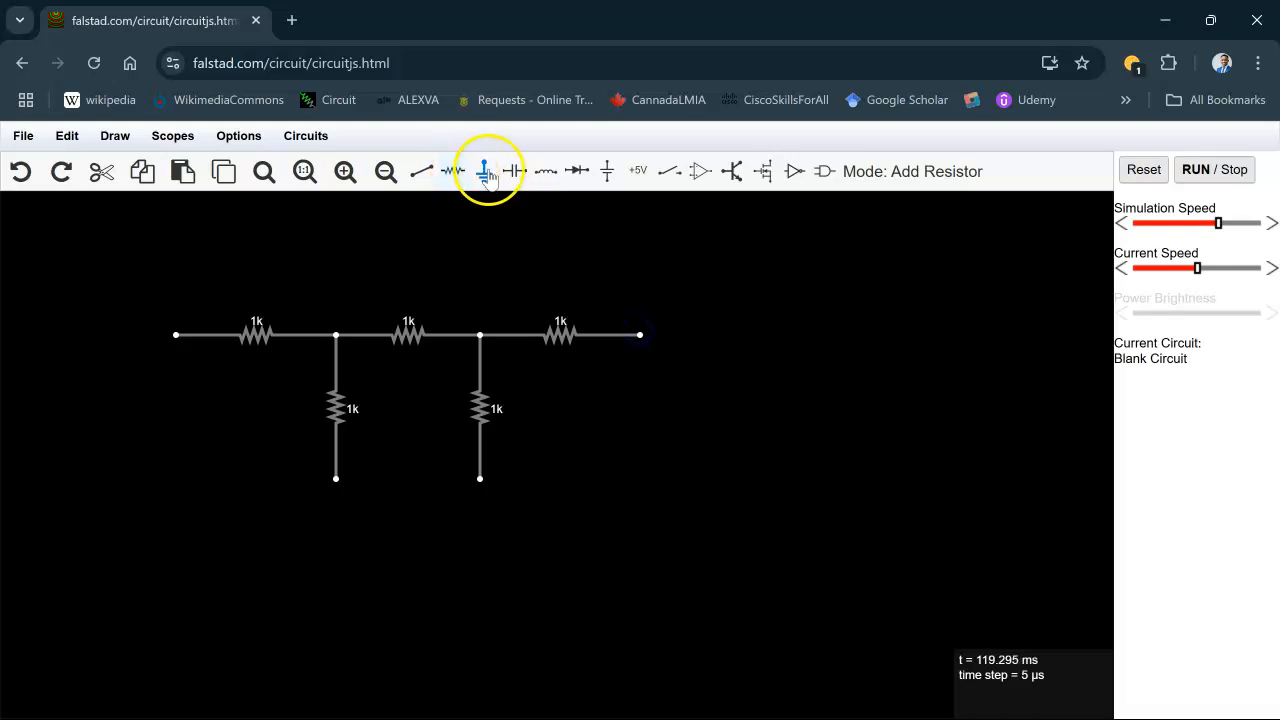
- Add voltage sources at the right and left ends of the resistor ladder
{"action": "left_click", "coordinate": [609, 184]}
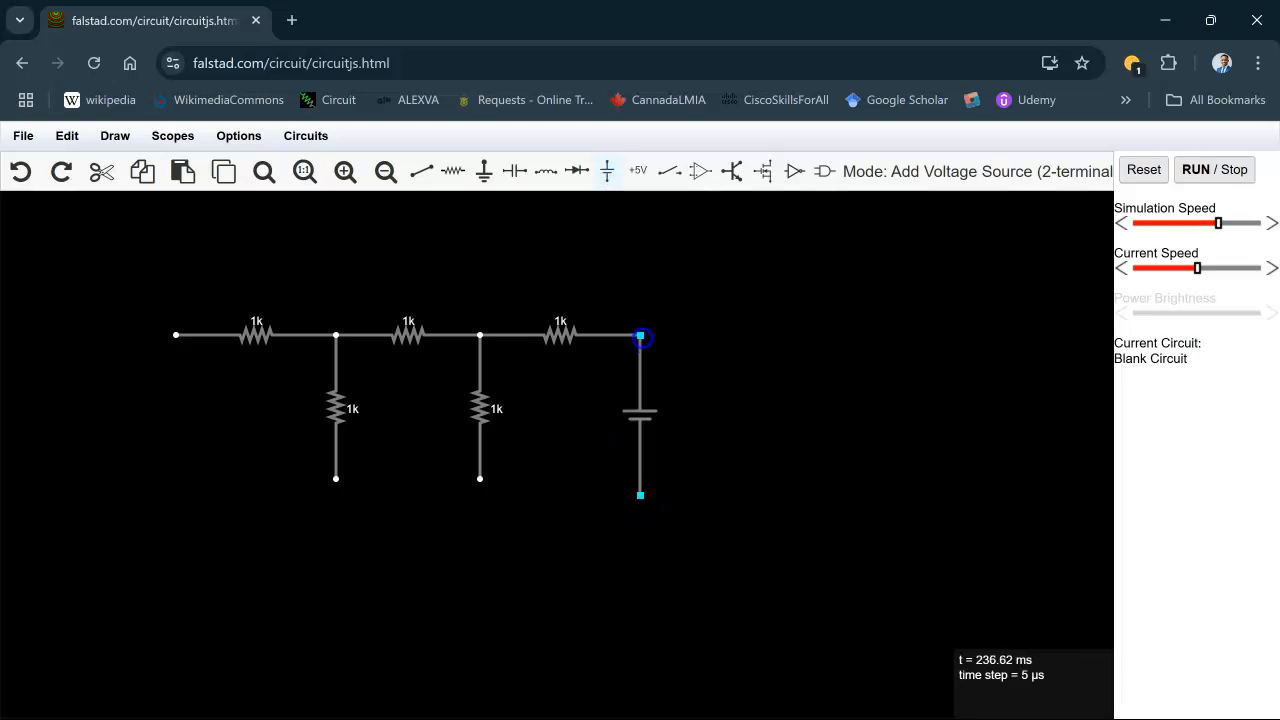
{"action": "left_click_drag", "start_coordinate": [640, 337], "coordinate": [640, 337]}
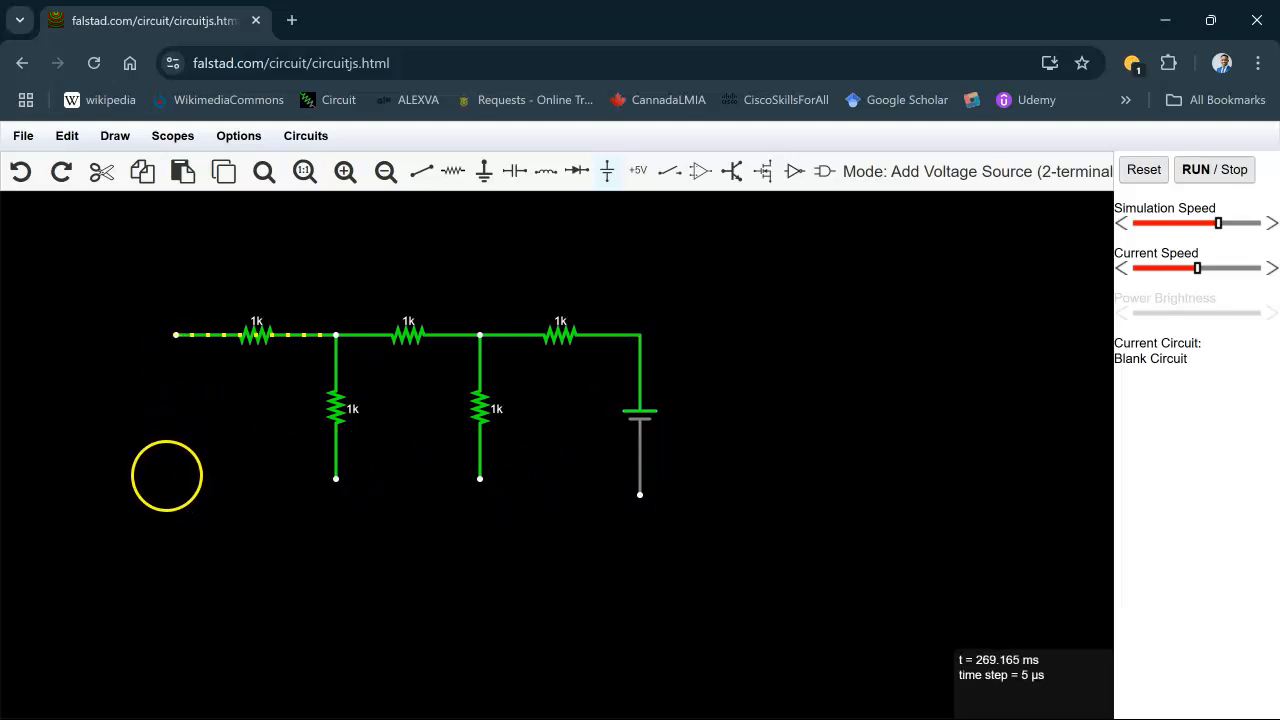
{"action": "left_click_drag", "start_coordinate": [161, 479], "coordinate": [167, 335]}
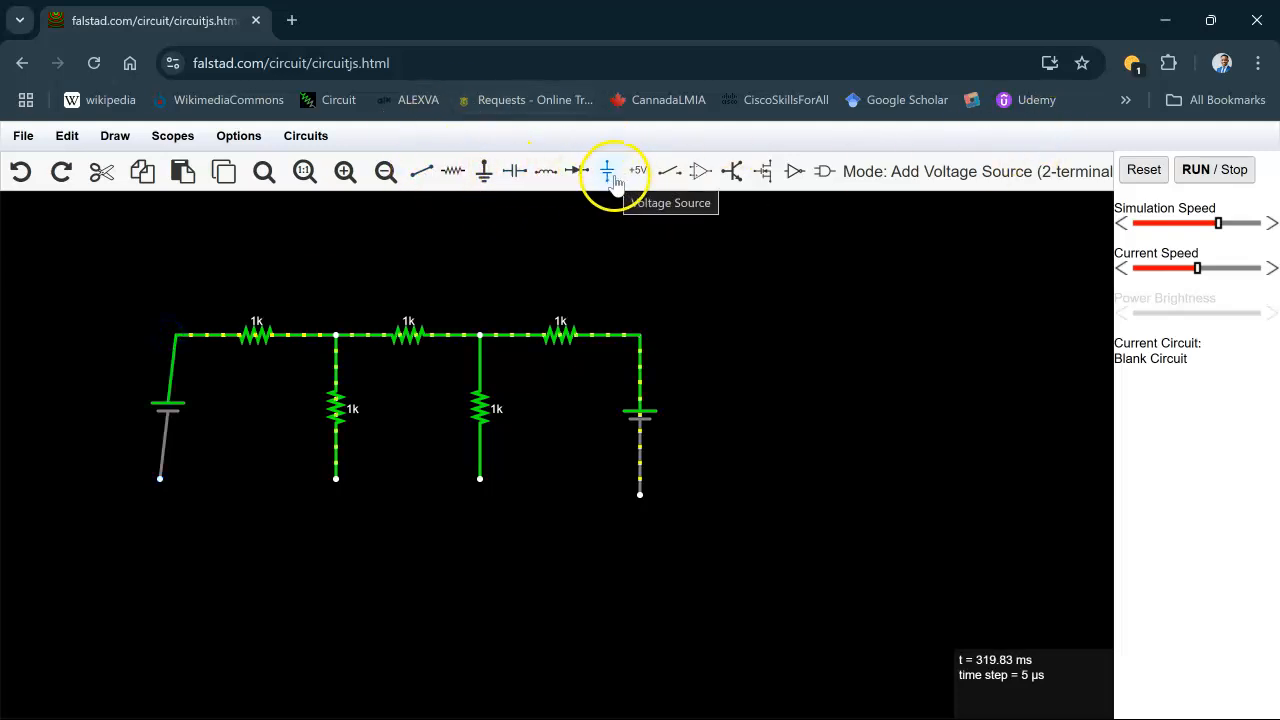
{"action": "left_click", "coordinate": [612, 179]}
{"action": "left_click_drag", "start_coordinate": [163, 458], "coordinate": [183, 486]}
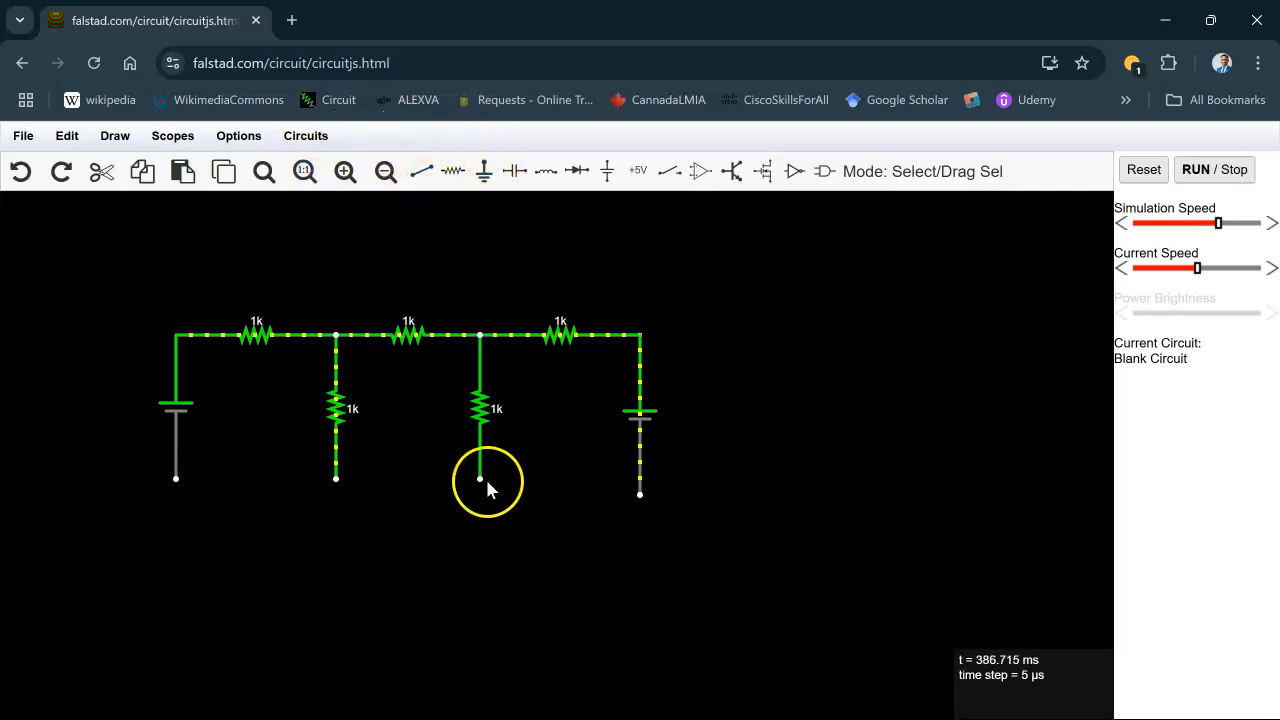
- Wire the bottom ends of both voltage sources and the vertical resistors together
{"action": "left_click", "coordinate": [421, 171]}
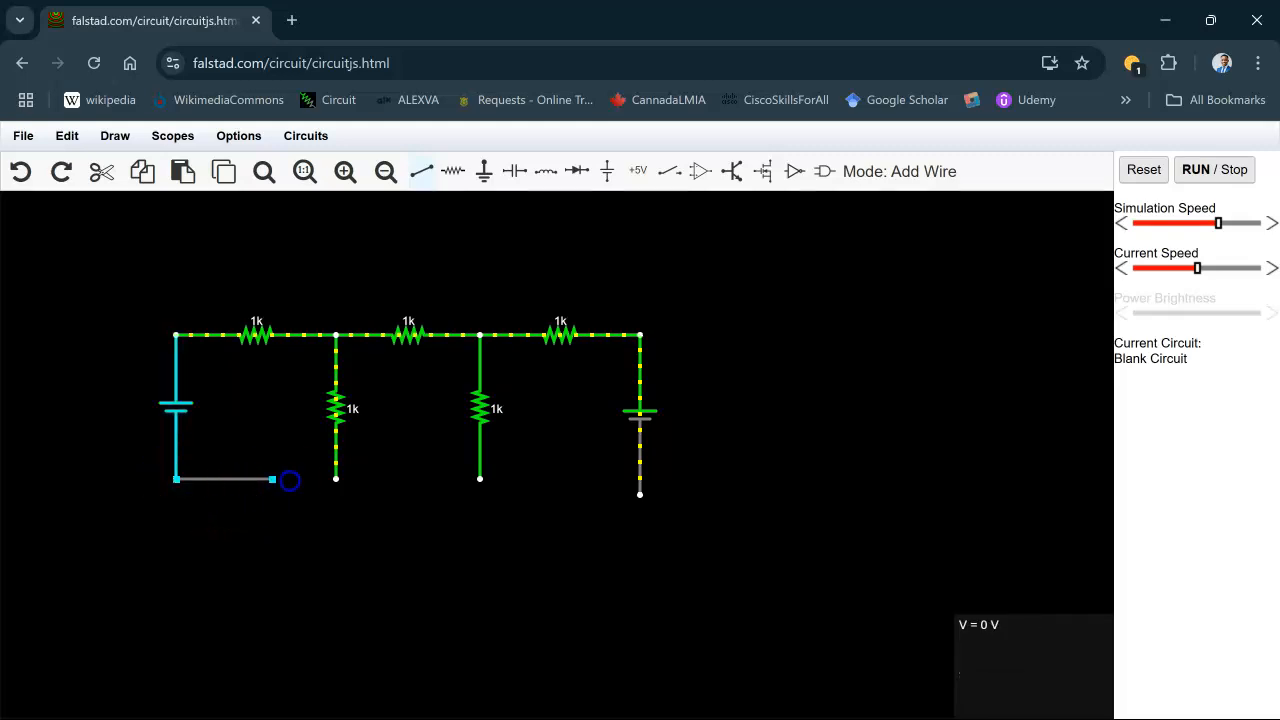
{"action": "left_click_drag", "start_coordinate": [334, 480], "coordinate": [336, 479]}
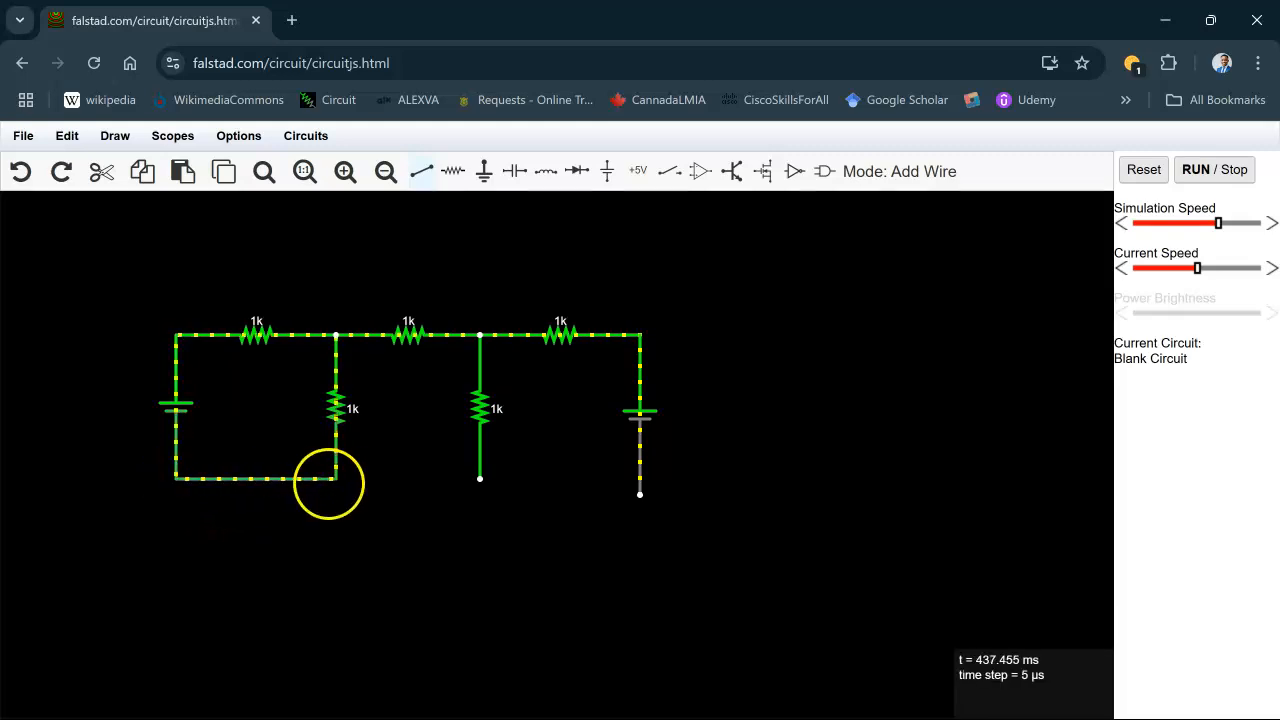
{"action": "left_click_drag", "start_coordinate": [480, 478], "coordinate": [480, 478]}
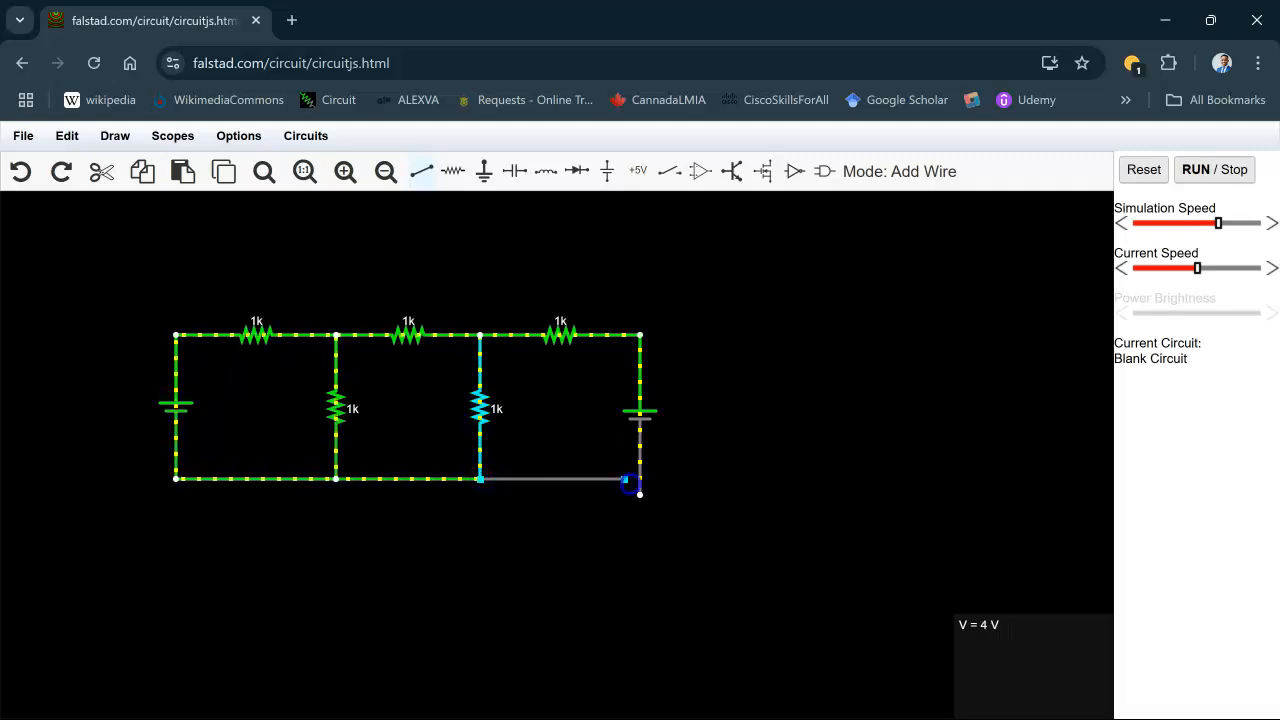
{"action": "left_click_drag", "start_coordinate": [640, 485], "coordinate": [640, 479]}
{"action": "left_click", "coordinate": [423, 171]}
{"action": "left_click_drag", "start_coordinate": [640, 497], "coordinate": [637, 481]}
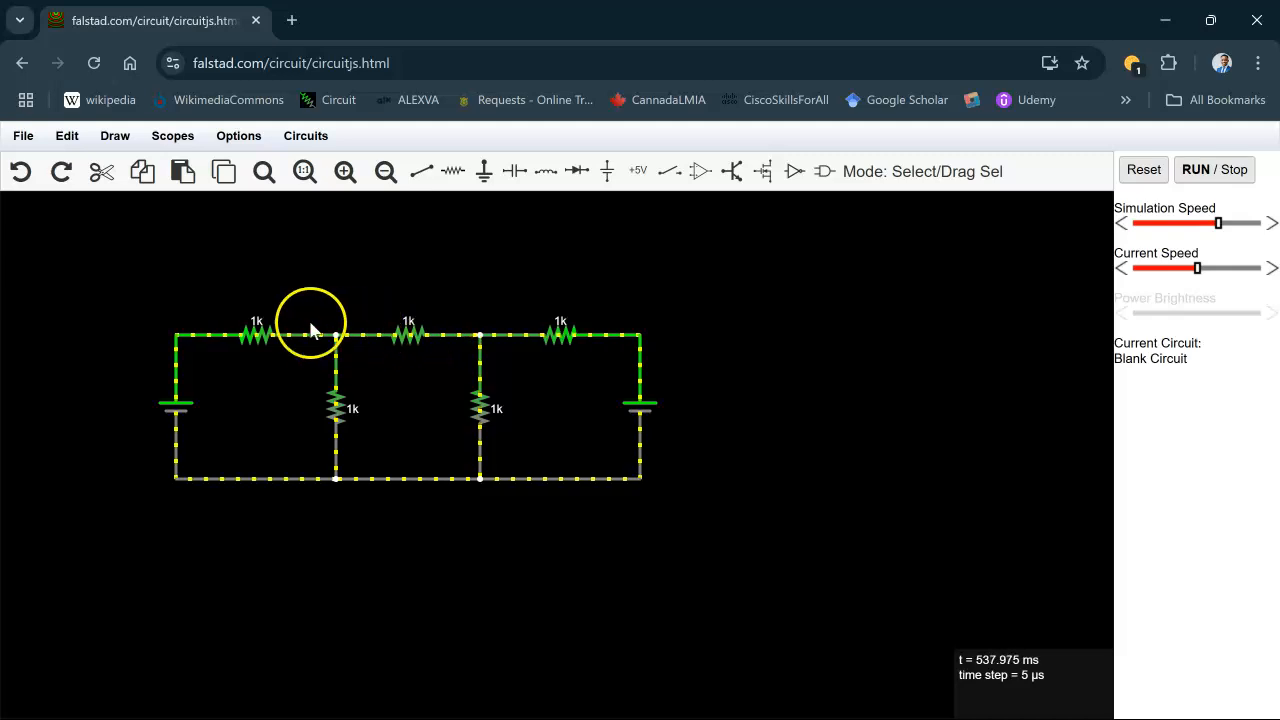
- Set the top-left resistor's resistance to 2 ohms
{"action": "double_click", "coordinate": [262, 341]}
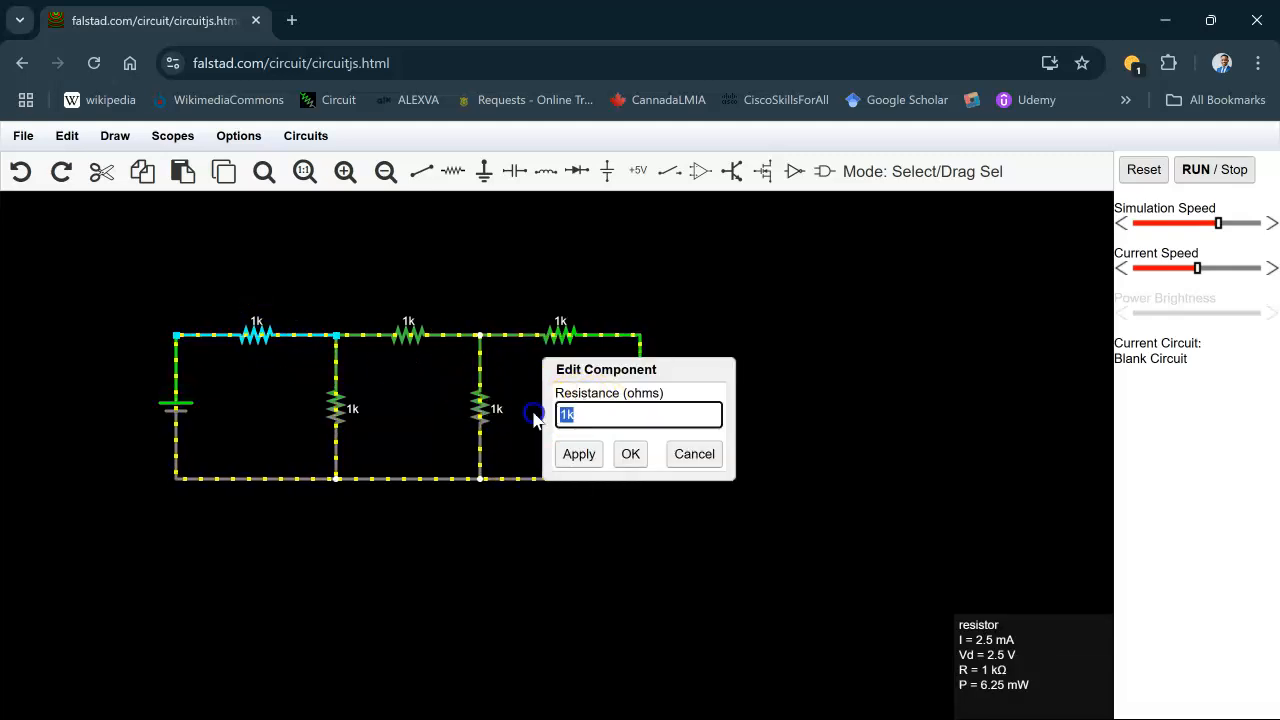
{"action": "type", "text": "2"}
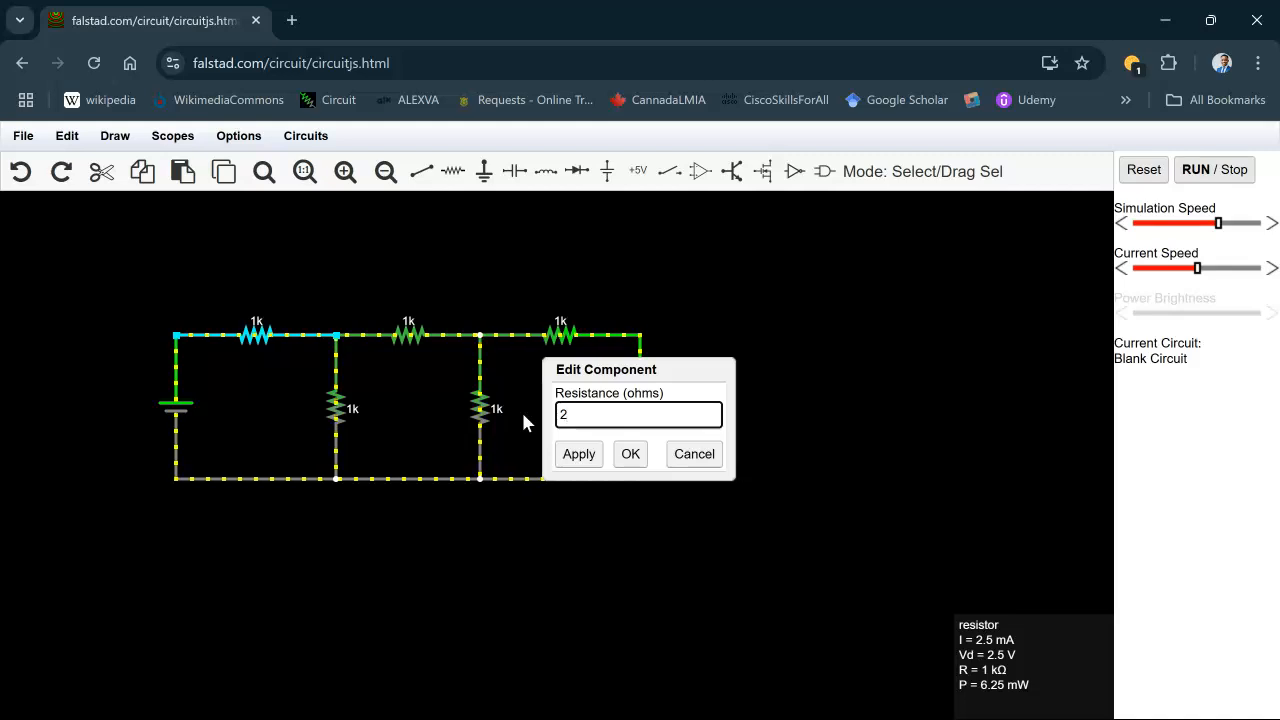
{"action": "left_click", "coordinate": [638, 458]}
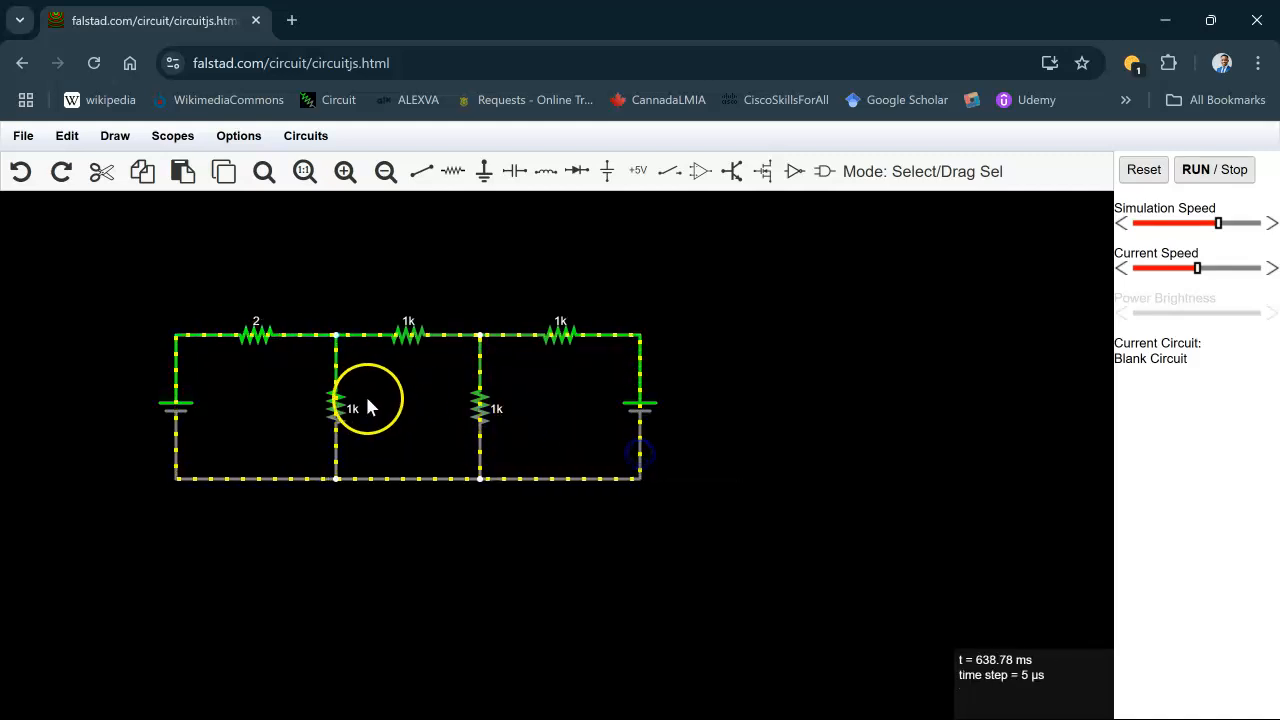
- Set the left vertical resistor's resistance to 3 ohms
{"action": "double_click", "coordinate": [338, 410]}
{"action": "left_click_drag", "start_coordinate": [576, 412], "coordinate": [532, 420]}
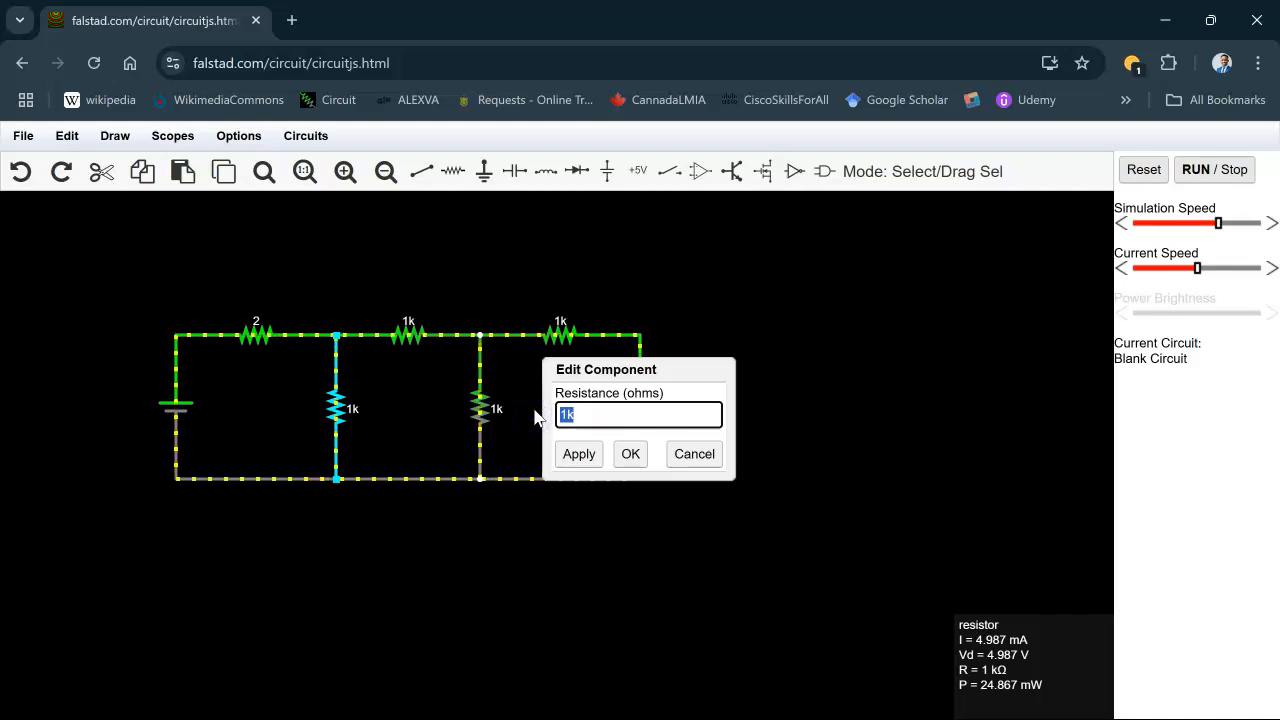
{"action": "left_click", "coordinate": [629, 456]}
- Set the middle top resistor's resistance to 5 ohms
{"action": "double_click", "coordinate": [410, 337]}
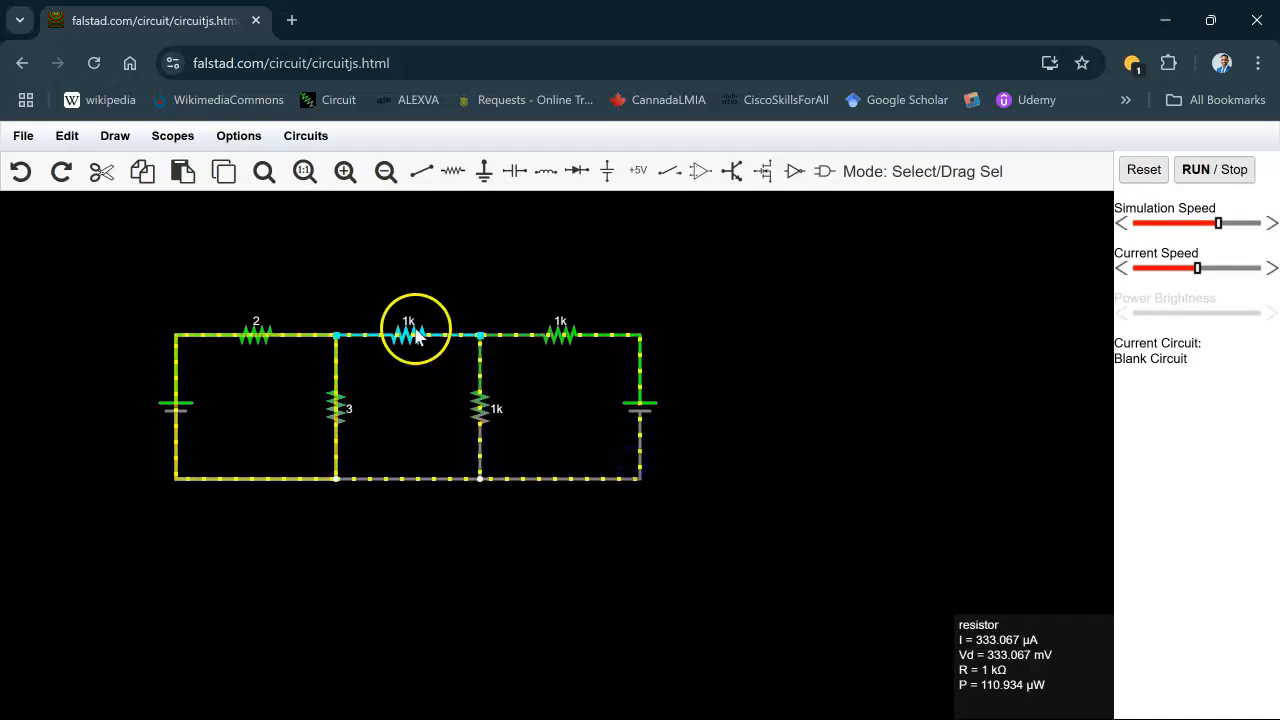
{"action": "left_click", "coordinate": [613, 437]}
{"action": "left_click_drag", "start_coordinate": [576, 414], "coordinate": [541, 420]}
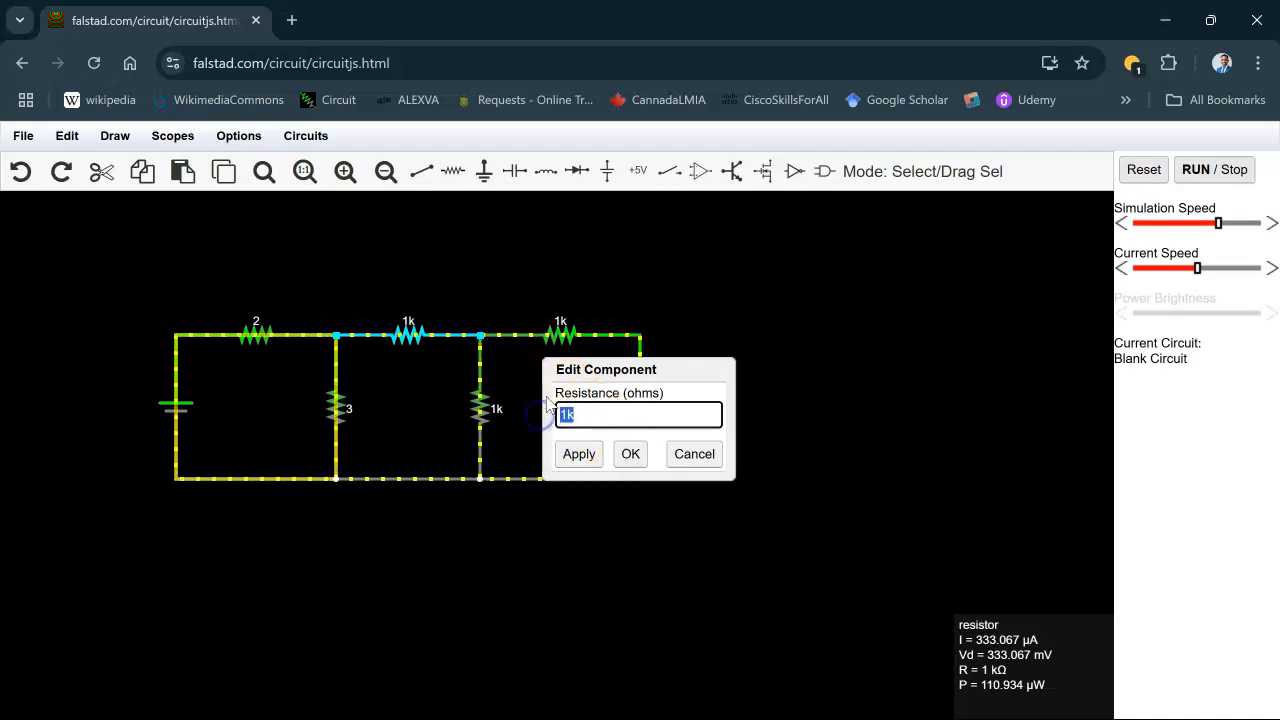
{"action": "left_click", "coordinate": [628, 455]}
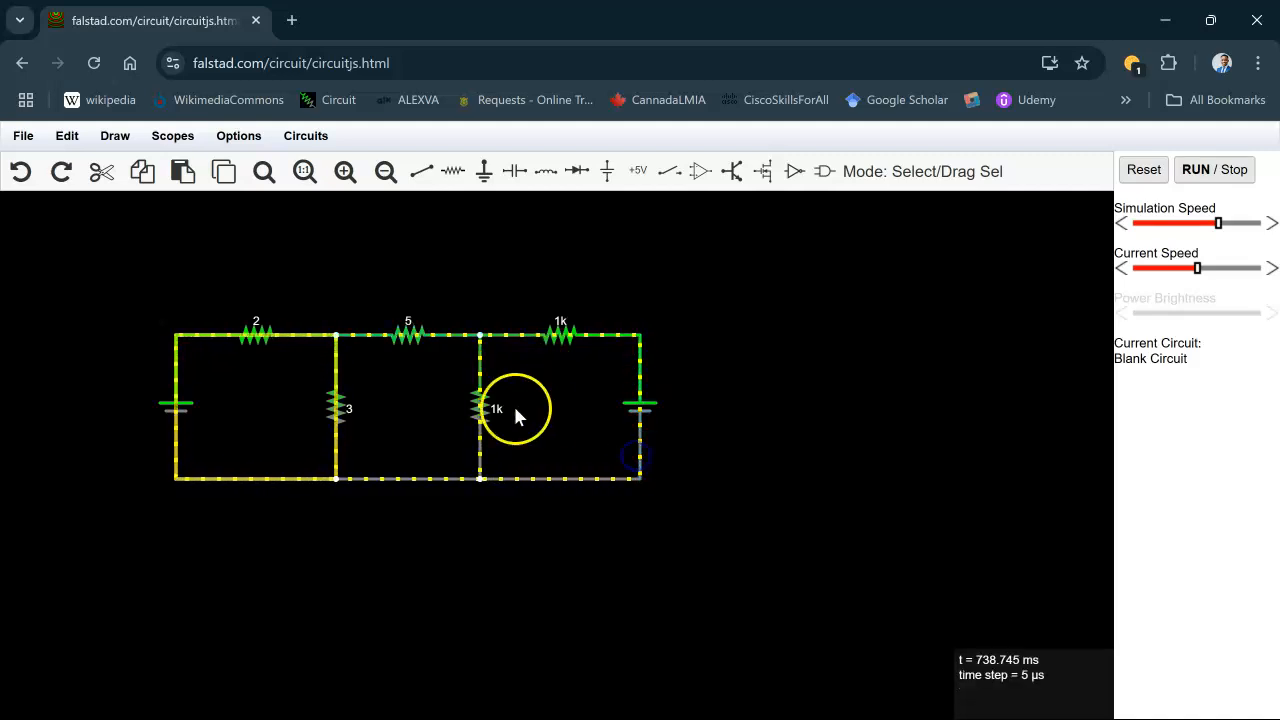
- Set the right vertical resistor's resistance to 2 ohms
{"action": "double_click", "coordinate": [479, 418]}
{"action": "left_click_drag", "start_coordinate": [581, 421], "coordinate": [546, 422]}
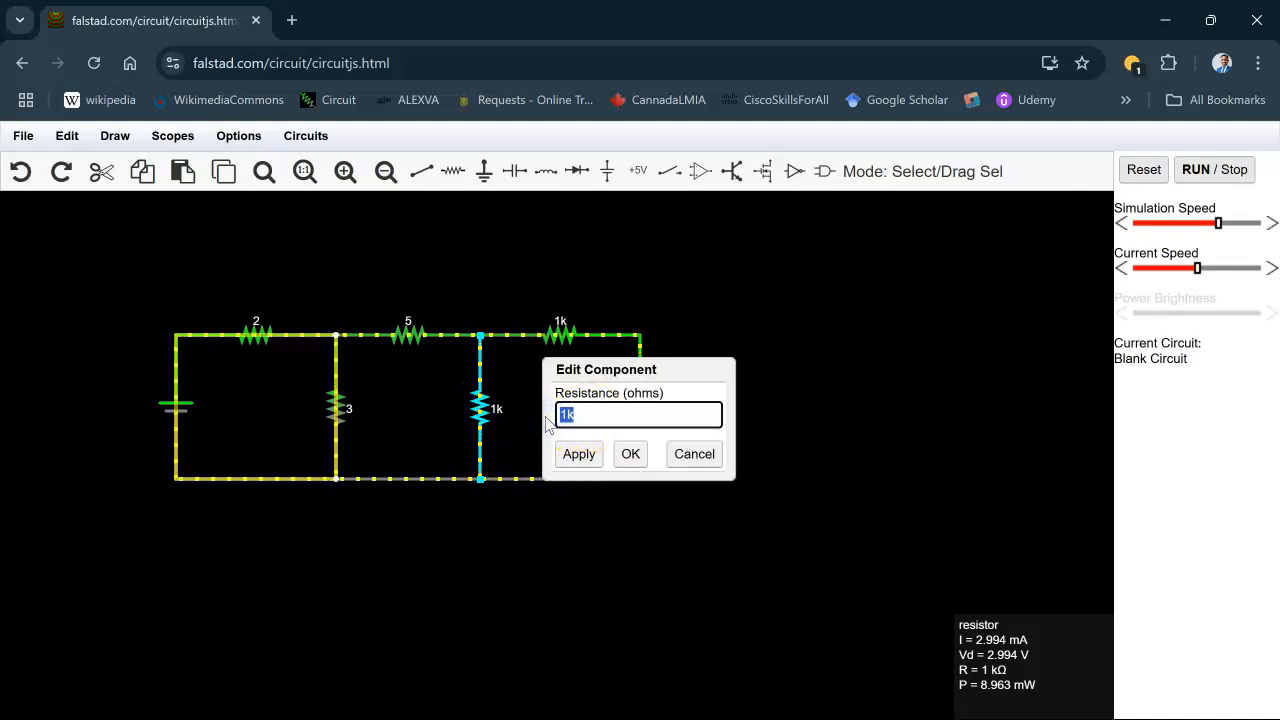
{"action": "type", "text": "2"}
{"action": "left_click", "coordinate": [630, 454]}
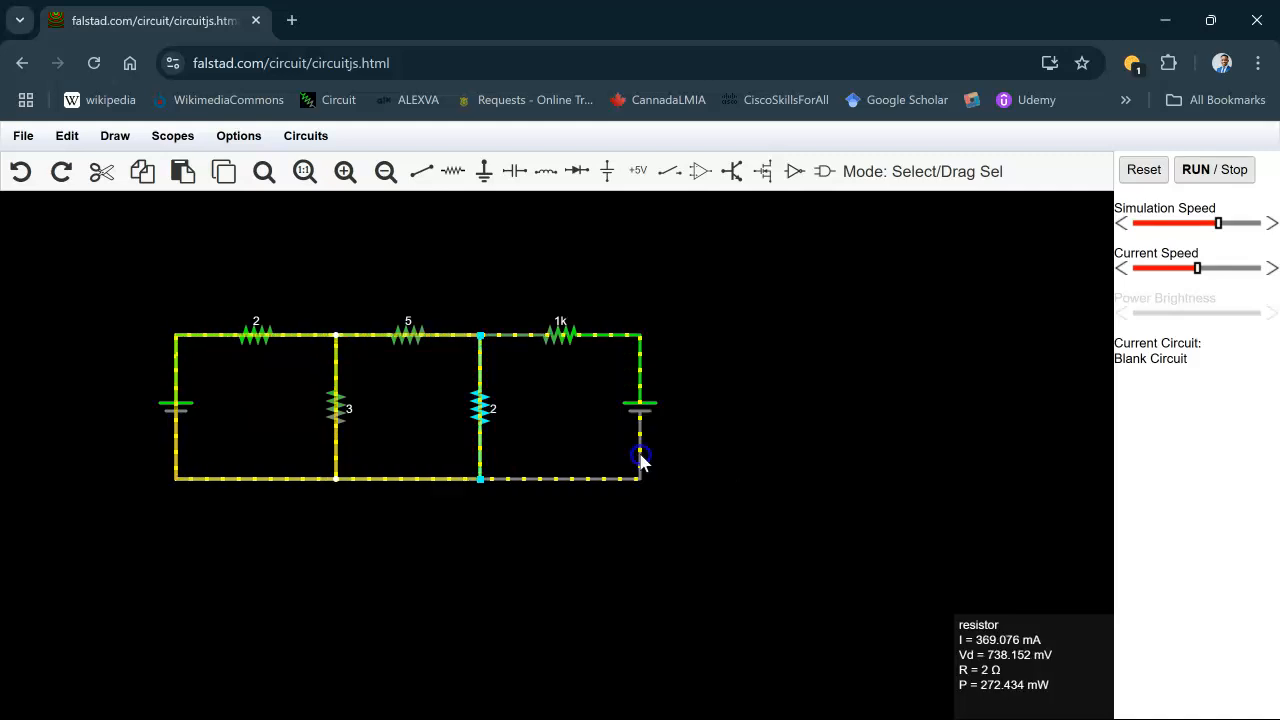
- Set the top-right resistor's resistance to 2 ohms
{"action": "double_click", "coordinate": [563, 334]}
{"action": "left_click_drag", "start_coordinate": [612, 413], "coordinate": [481, 420]}
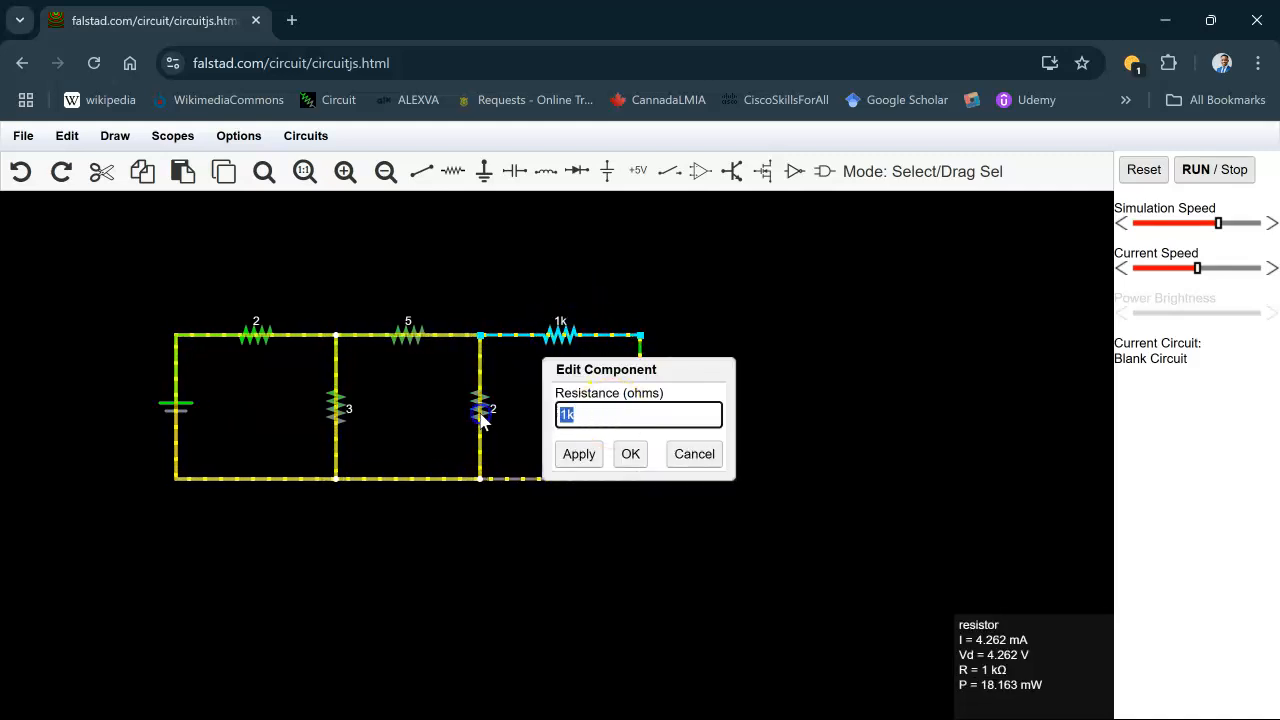
{"action": "type", "text": "2"}
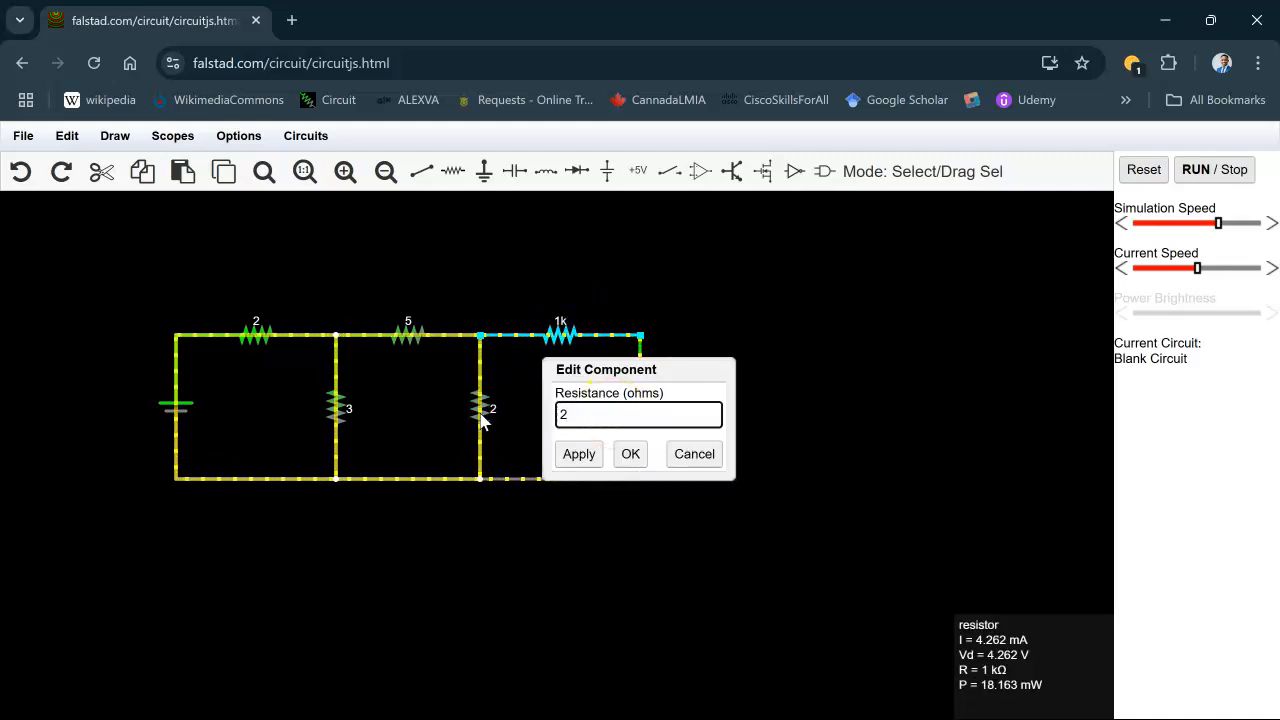
{"action": "left_click", "coordinate": [630, 454]}
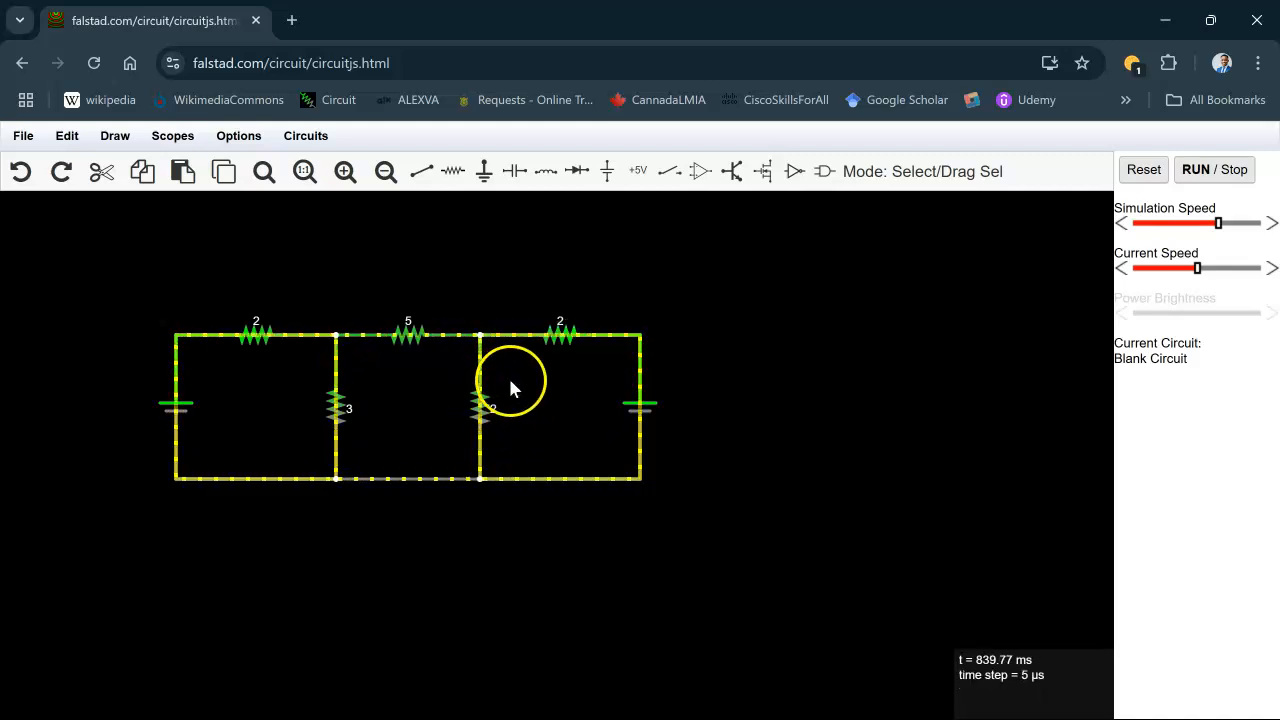
- Set the left voltage source's voltage to 7 V
{"action": "double_click", "coordinate": [176, 418]}
{"action": "double_click", "coordinate": [595, 366]}
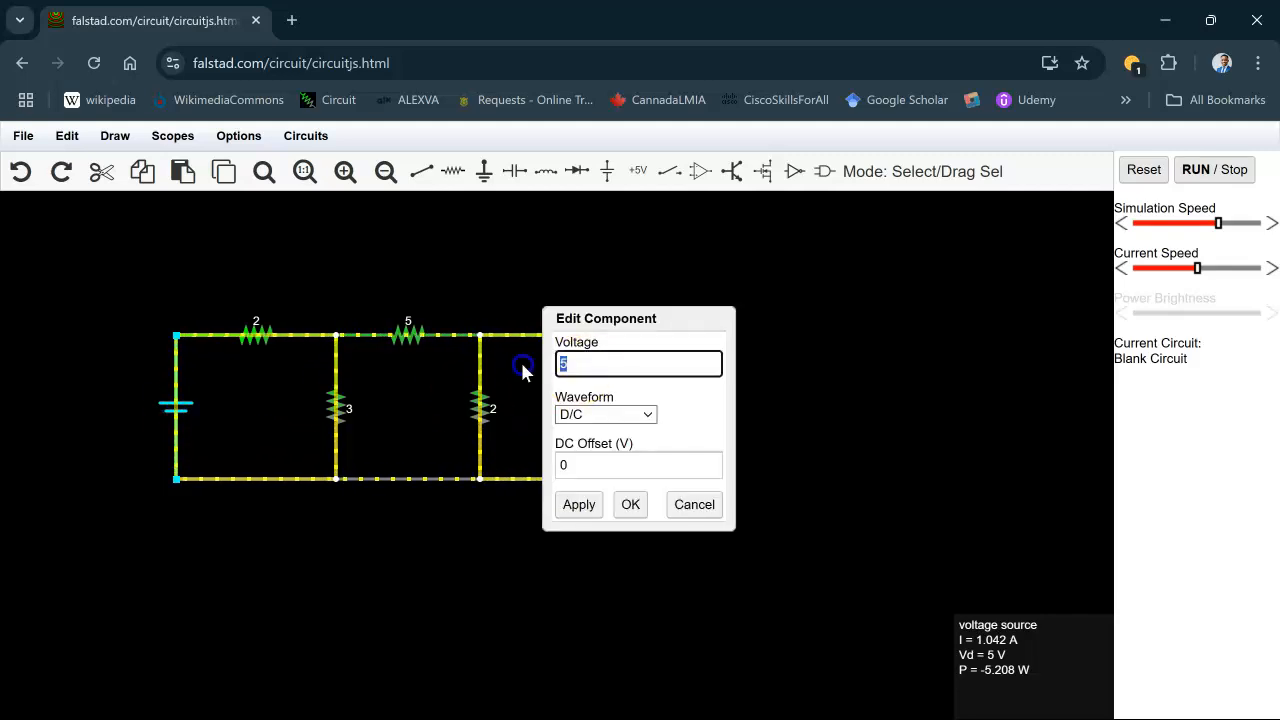
{"action": "type", "text": "7"}
{"action": "left_click", "coordinate": [630, 504]}
- Set the right voltage source's voltage to 10 V
{"action": "double_click", "coordinate": [650, 408]}
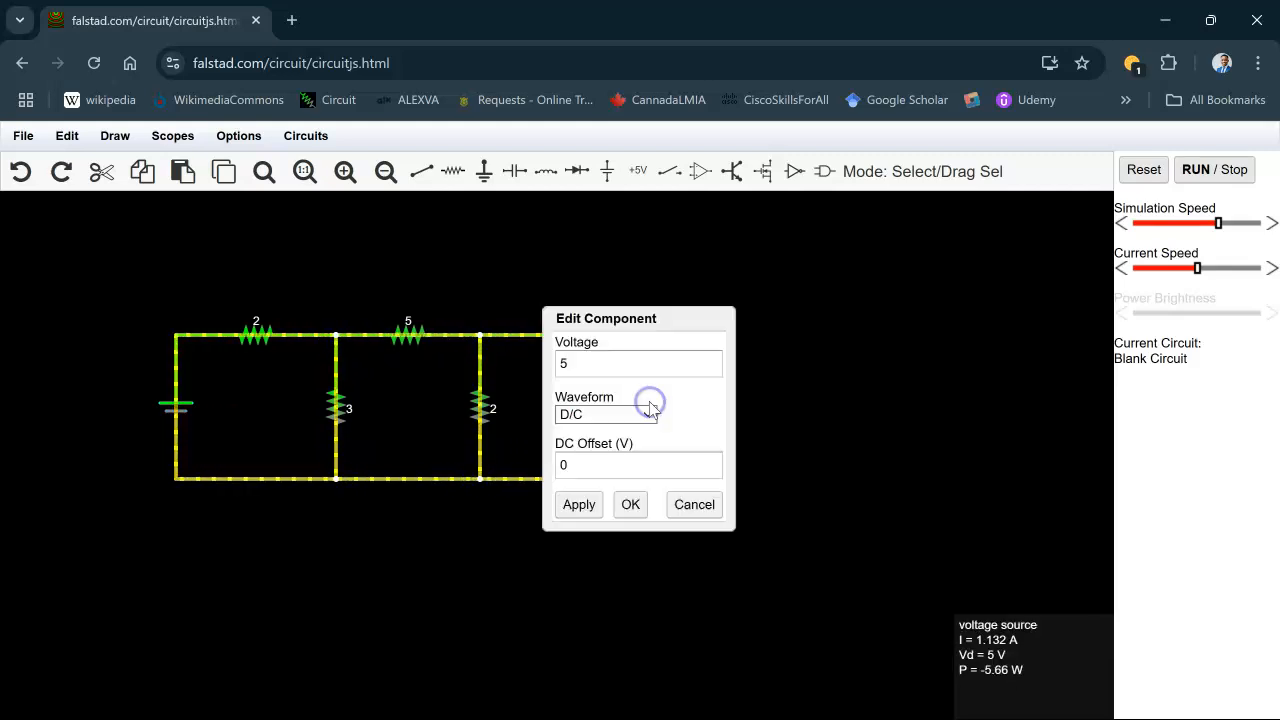
{"action": "double_click", "coordinate": [572, 363]}
{"action": "type", "text": "10"}
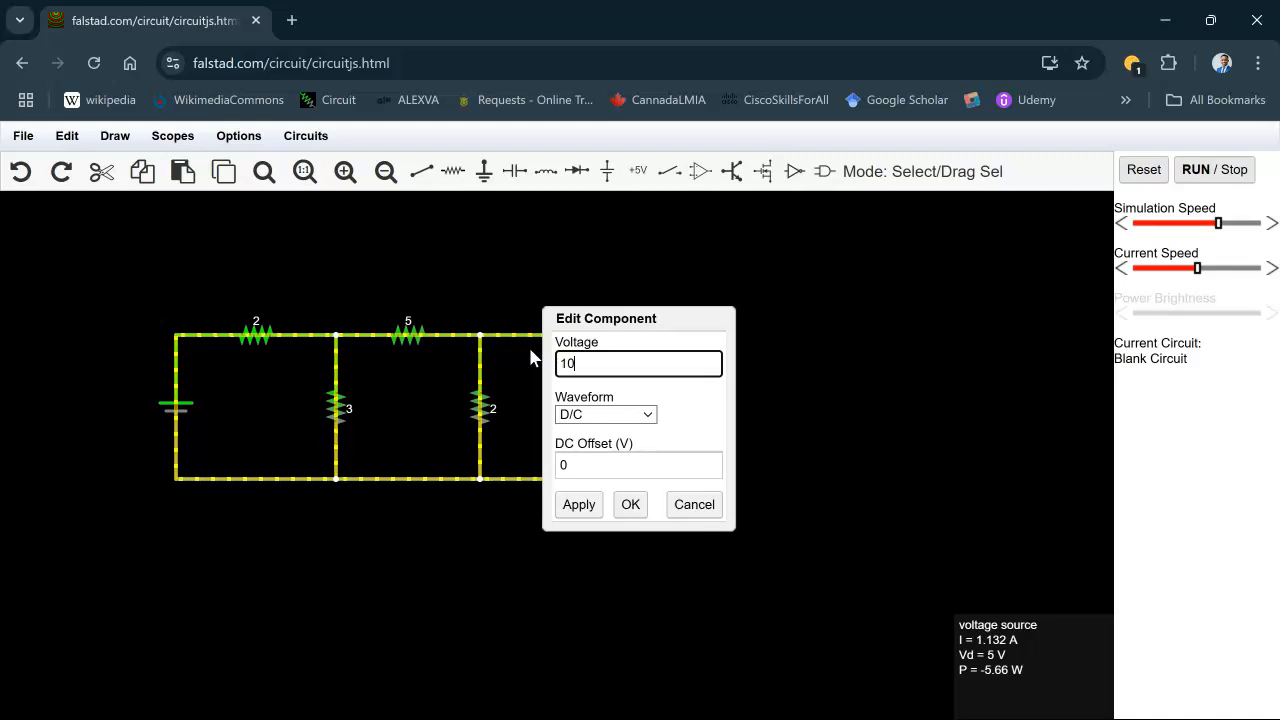
{"action": "left_click", "coordinate": [579, 505]}
{"action": "left_click", "coordinate": [632, 505]}
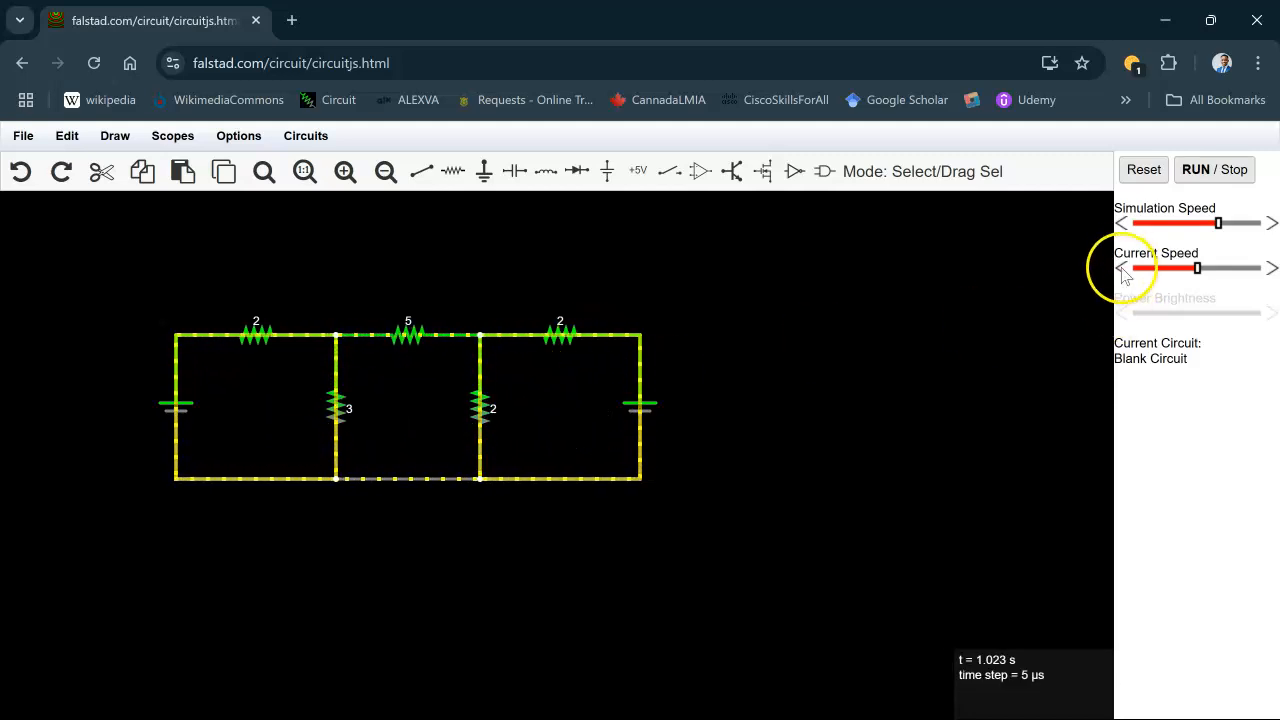
- Lower the simulation speed by several steps
{"action": "left_click", "coordinate": [1122, 223]}
{"action": "left_click", "coordinate": [1122, 223]}
{"action": "left_click", "coordinate": [1121, 225]}
{"action": "left_click", "coordinate": [1121, 224]}
{"action": "left_click", "coordinate": [1121, 224]}
{"action": "left_click", "coordinate": [1121, 224]}
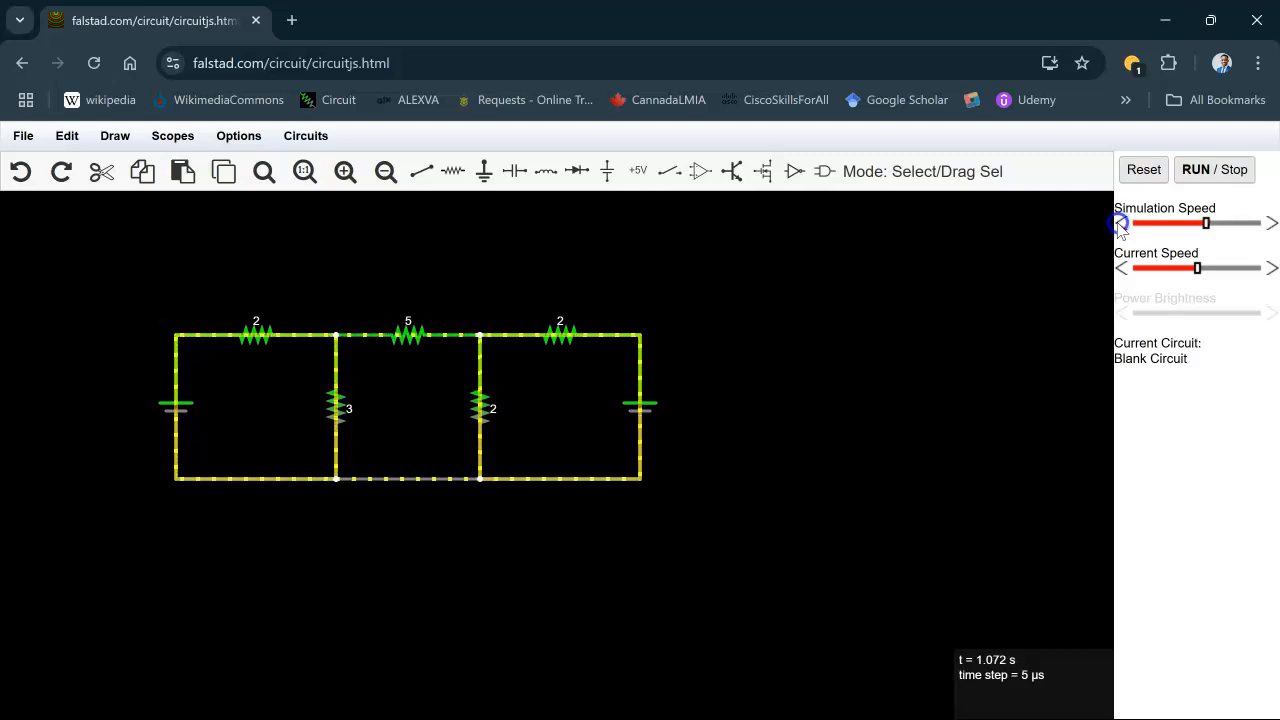
{"action": "left_click", "coordinate": [1121, 224]}
{"action": "left_click", "coordinate": [1121, 224]}
{"action": "left_click", "coordinate": [1121, 224]}
- Lower the current speed by several steps, then nudge the current and simulation speeds slightly back up
{"action": "left_click", "coordinate": [1121, 268]}
{"action": "left_click", "coordinate": [1121, 268]}
{"action": "left_click", "coordinate": [1121, 268]}
{"action": "left_click", "coordinate": [1121, 268]}
{"action": "left_click", "coordinate": [1121, 268]}
{"action": "left_click", "coordinate": [1121, 268]}
{"action": "left_click", "coordinate": [1121, 268]}
{"action": "left_click", "coordinate": [1121, 268]}
{"action": "left_click", "coordinate": [1121, 268]}
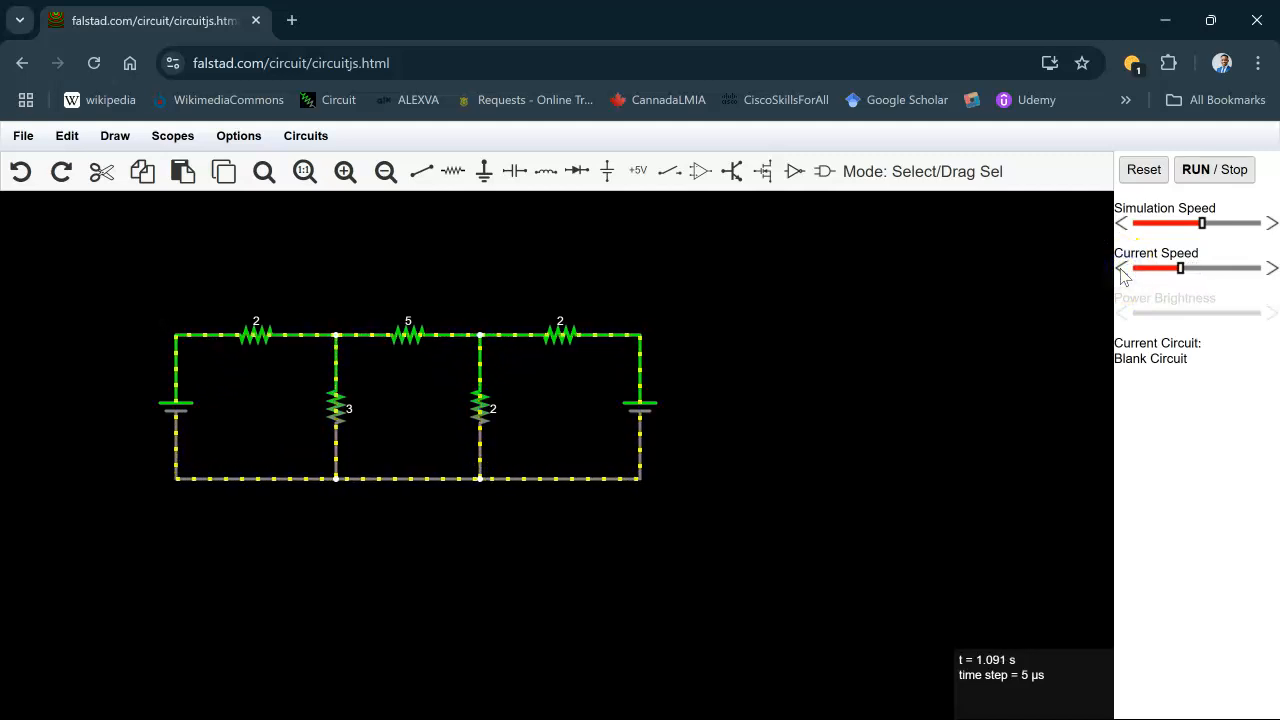
{"action": "left_click", "coordinate": [1121, 268]}
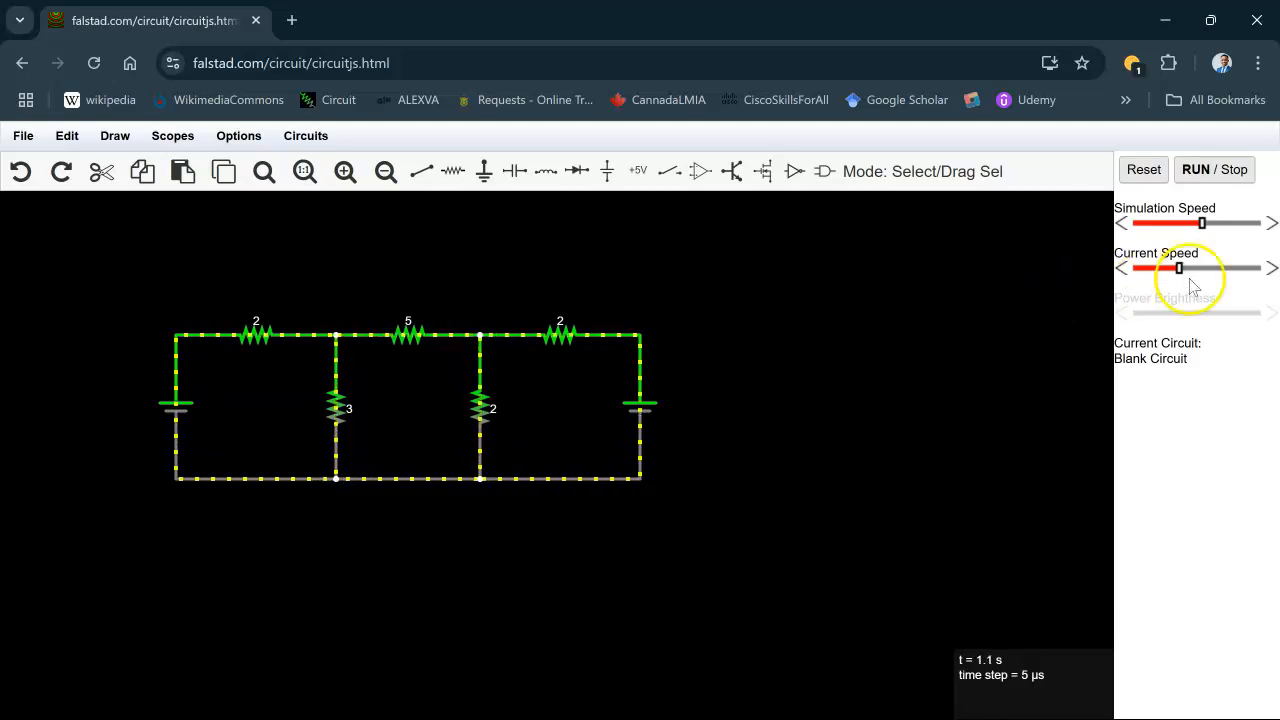
{"action": "left_click", "coordinate": [1272, 268]}
{"action": "left_click", "coordinate": [1270, 268]}
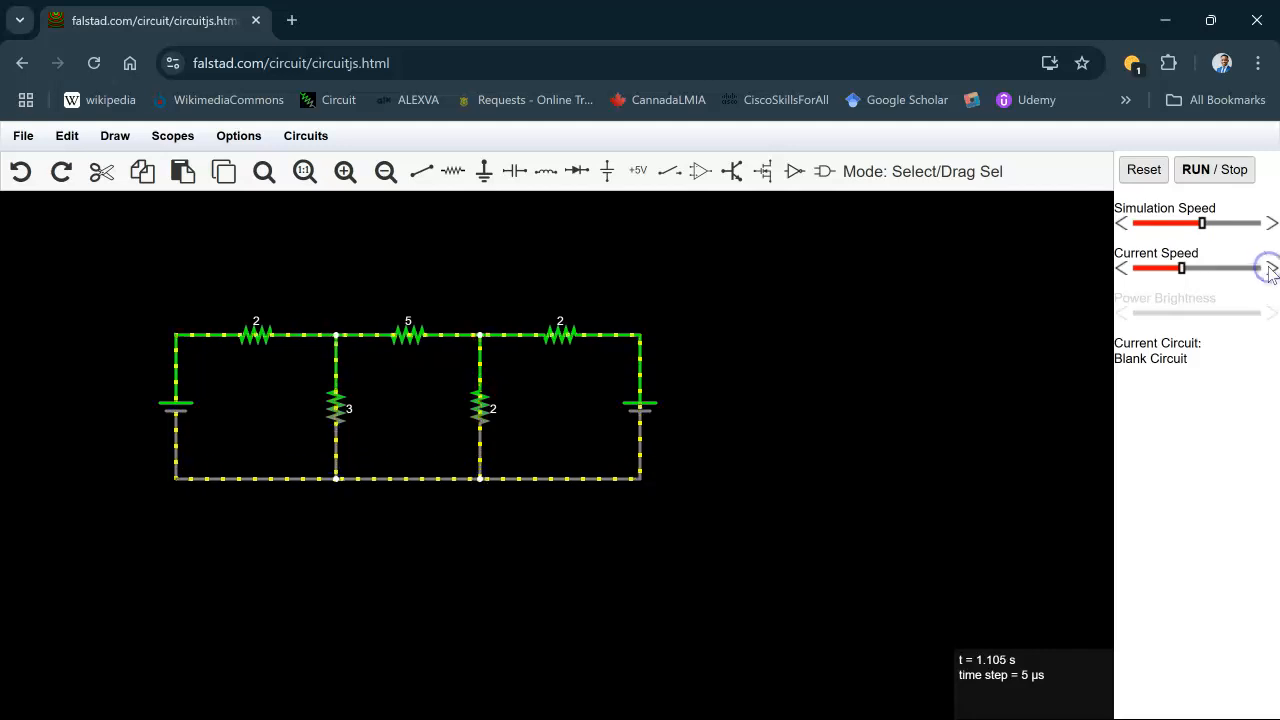
{"action": "left_click", "coordinate": [1269, 219]}
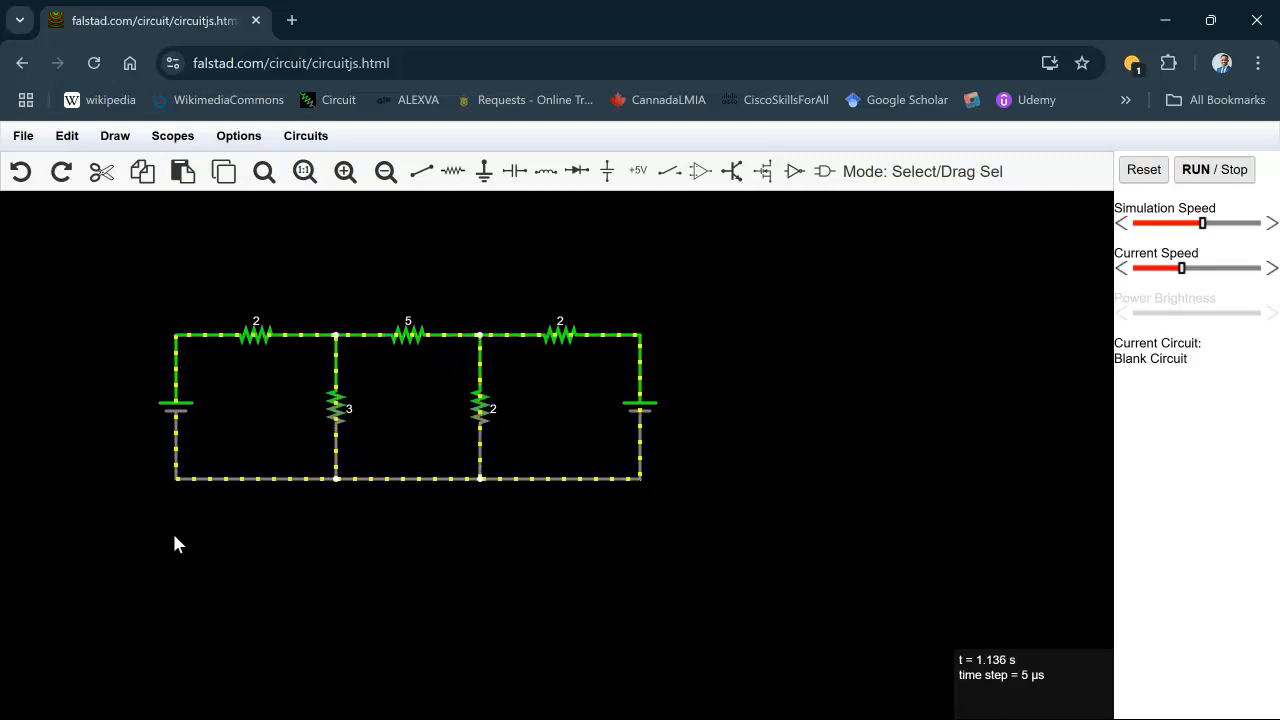
- Inspect the left voltage source and the left resistors to read their currents and voltages
{"action": "mouse_move", "coordinate": [178, 419]}
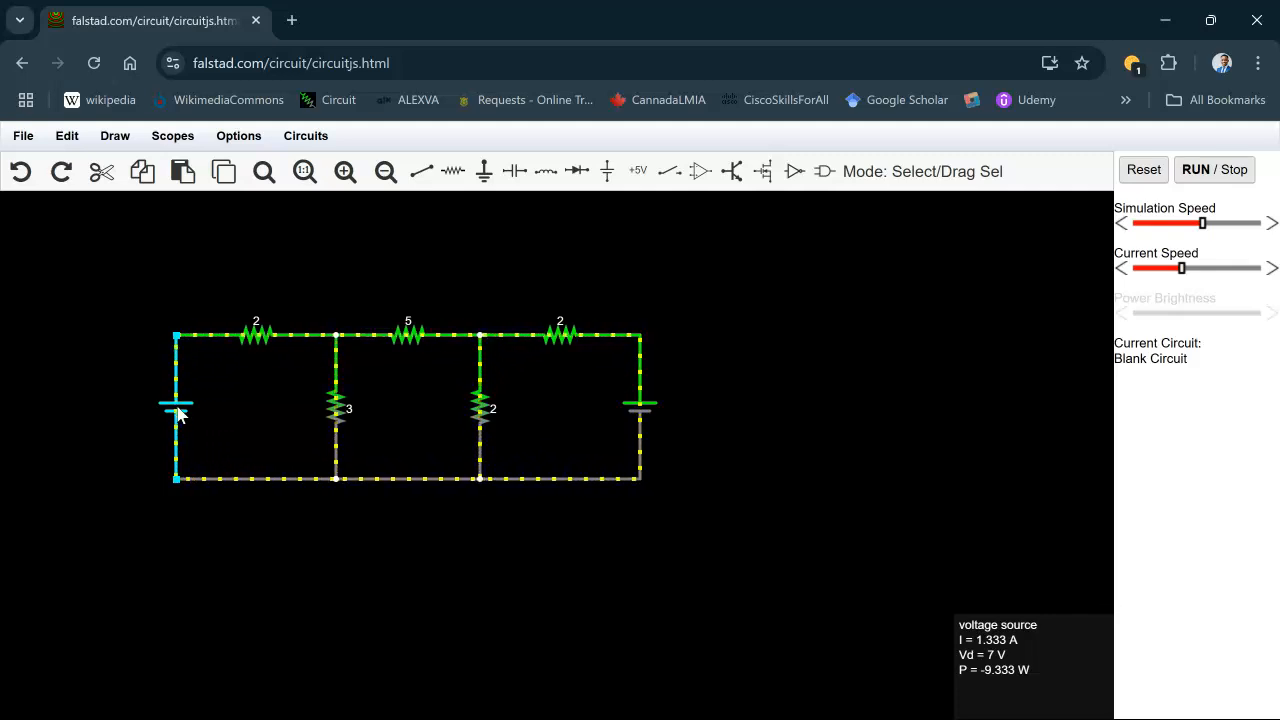
{"action": "left_click", "coordinate": [204, 400]}
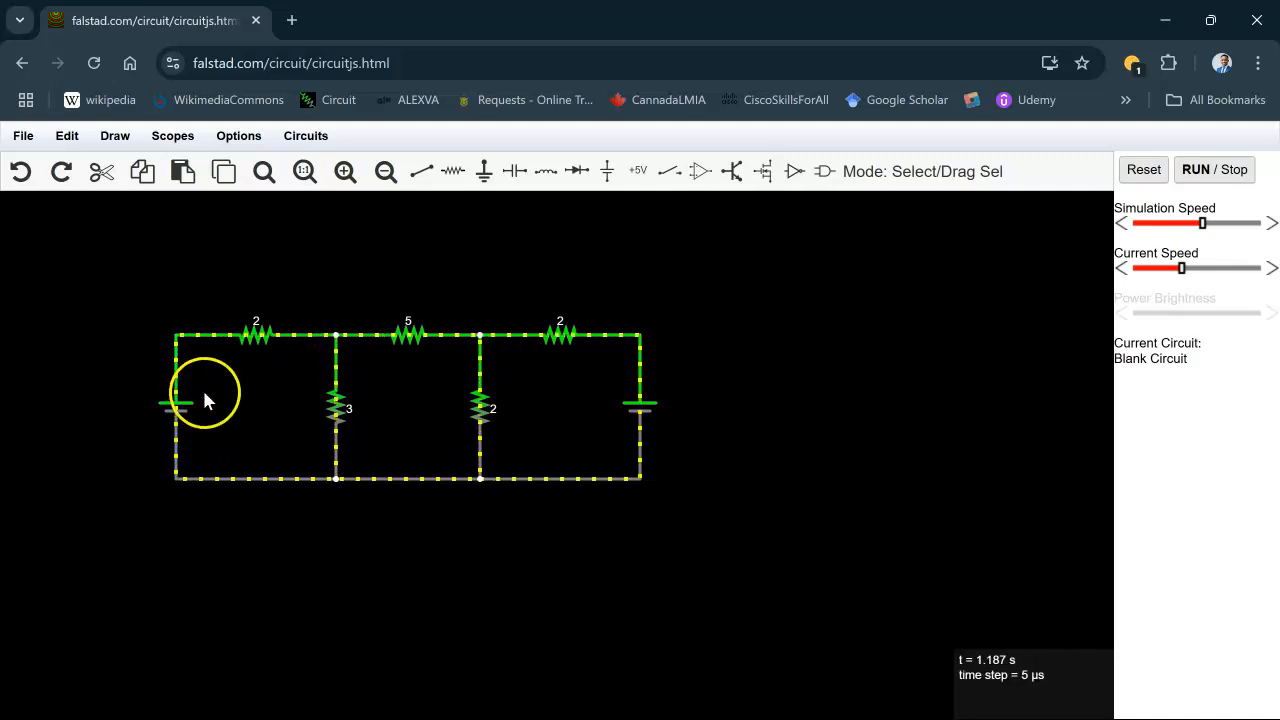
{"action": "left_click", "coordinate": [254, 334]}
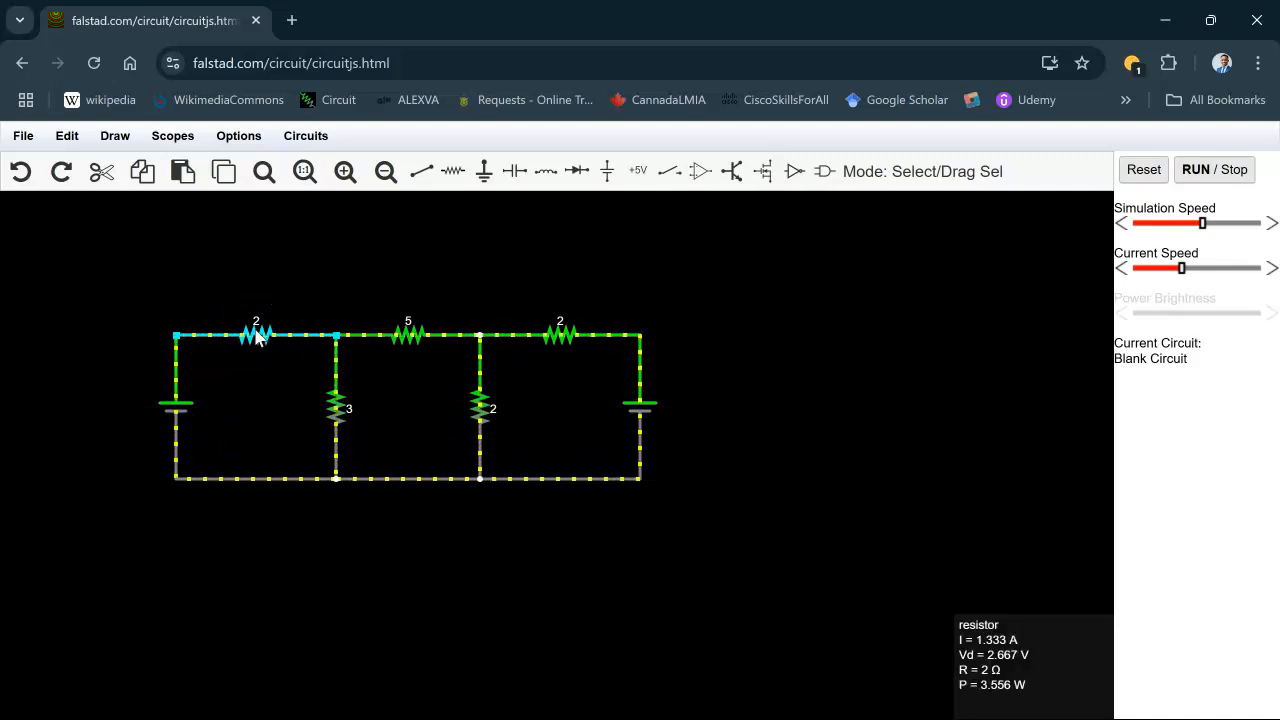
{"action": "left_click", "coordinate": [306, 398]}
{"action": "mouse_move", "coordinate": [342, 412]}
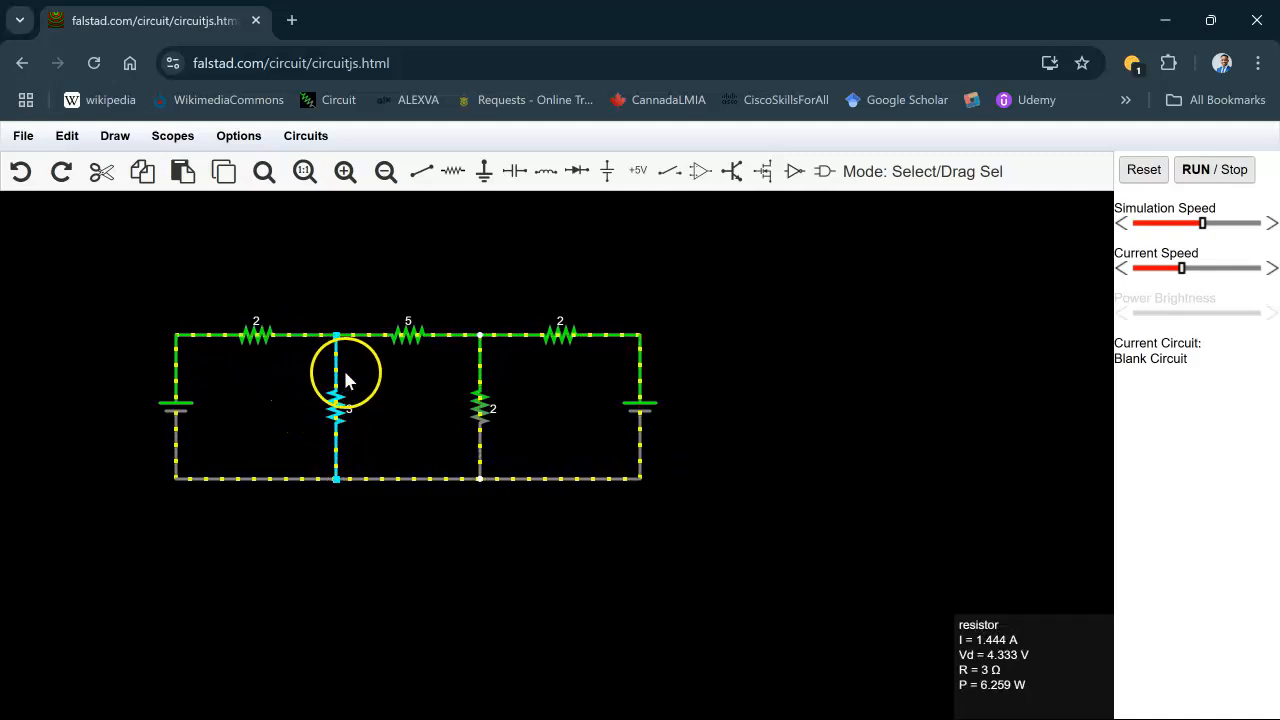